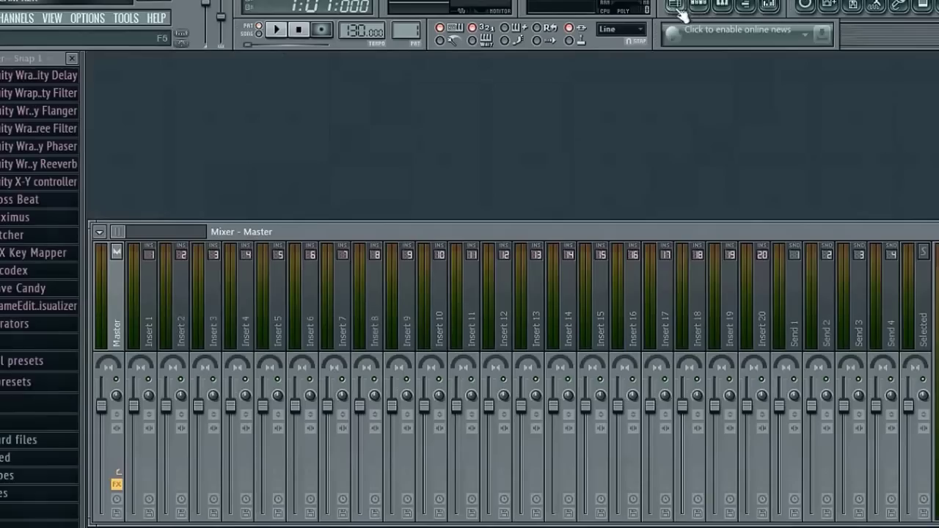
- Open the EZdrummer channel and auto-map its plugin wrapper outputs to consecutive mixer tracks
click(692, 8)
click(185, 102)
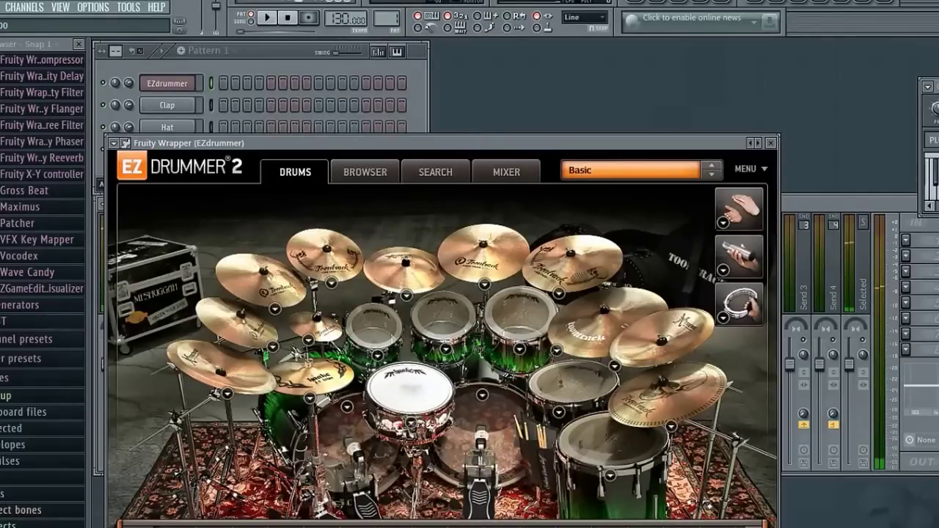
click(126, 143)
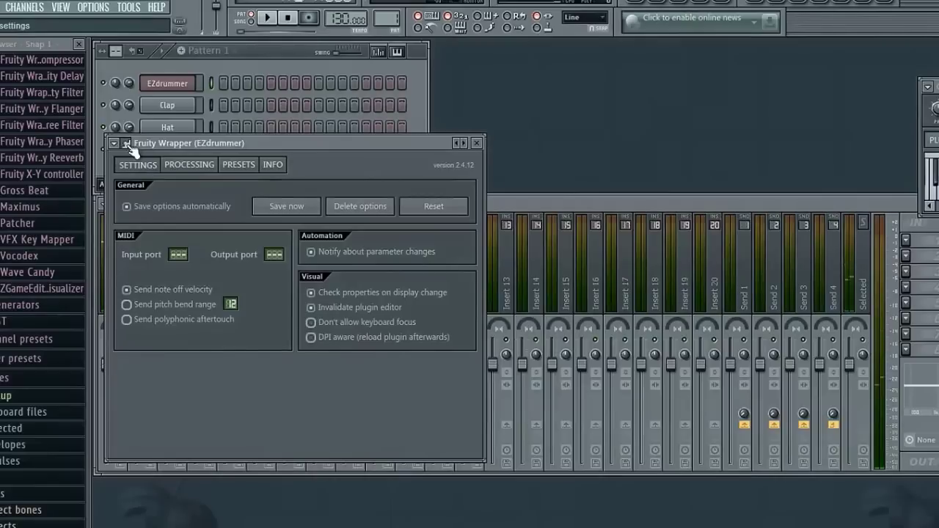
click(205, 168)
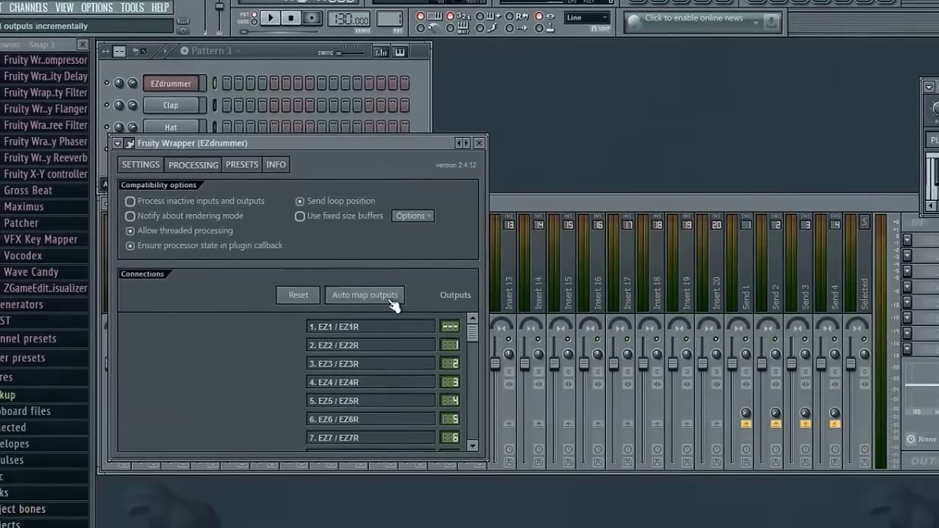
click(131, 143)
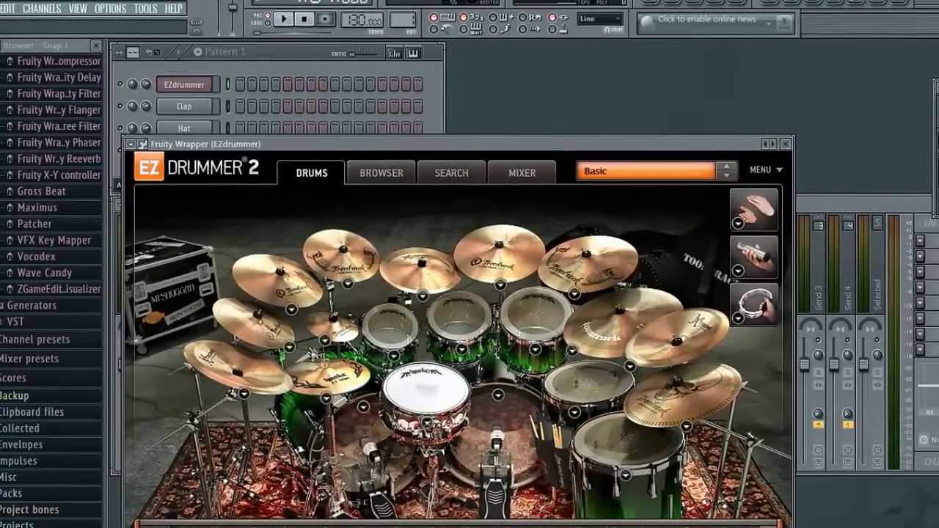
- Route the channels in EZdrummer's internal mixer to separate outputs, setting AMB to 8 and One Shot, Shaker and Tamb to 9
key(F9)
drag(527, 143, 899, 53)
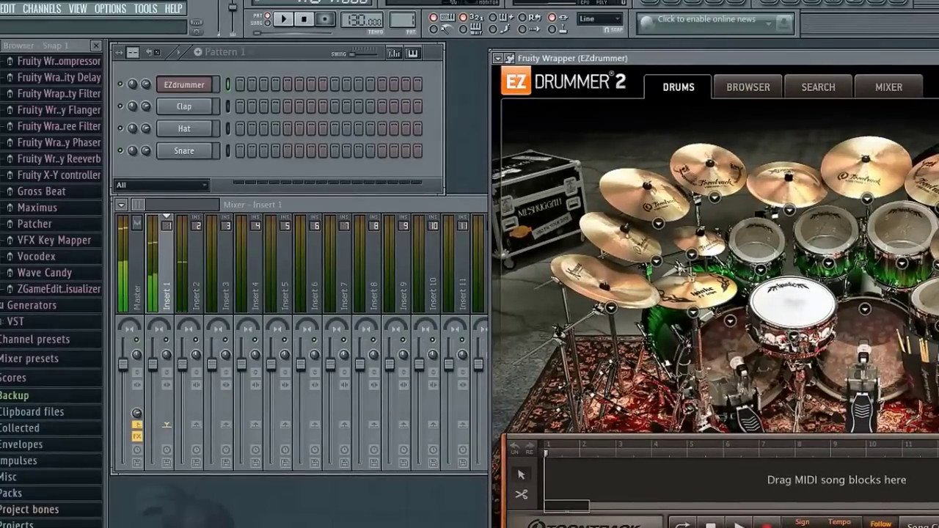
click(889, 87)
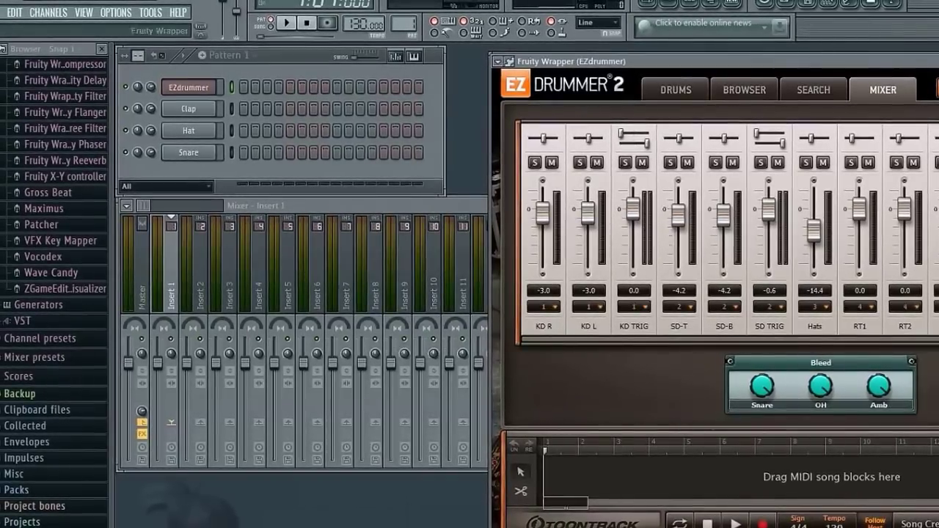
drag(897, 66, 611, 92)
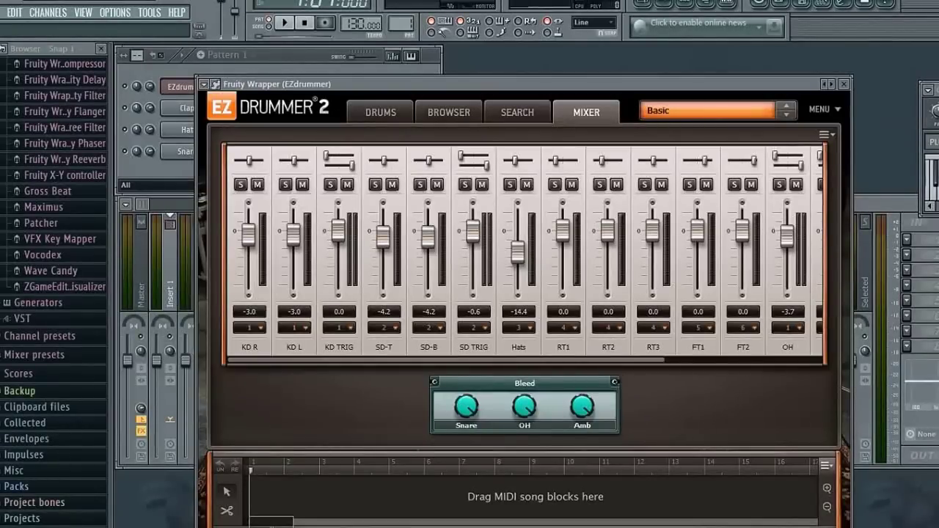
drag(446, 361, 582, 361)
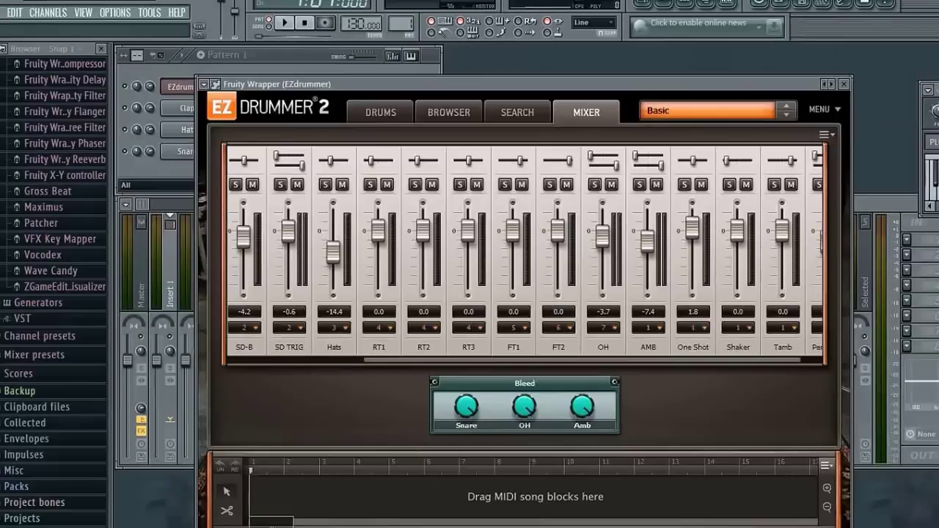
scroll(525, 249, right, 1)
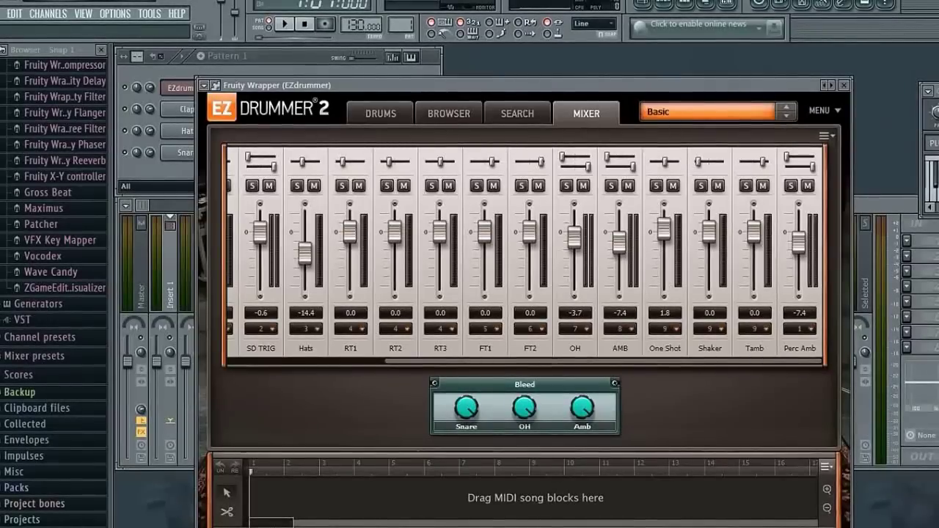
- Place the EZdrummer kit view beside the mixer and play individual kit pieces to check their routing on the insert tracks
click(382, 113)
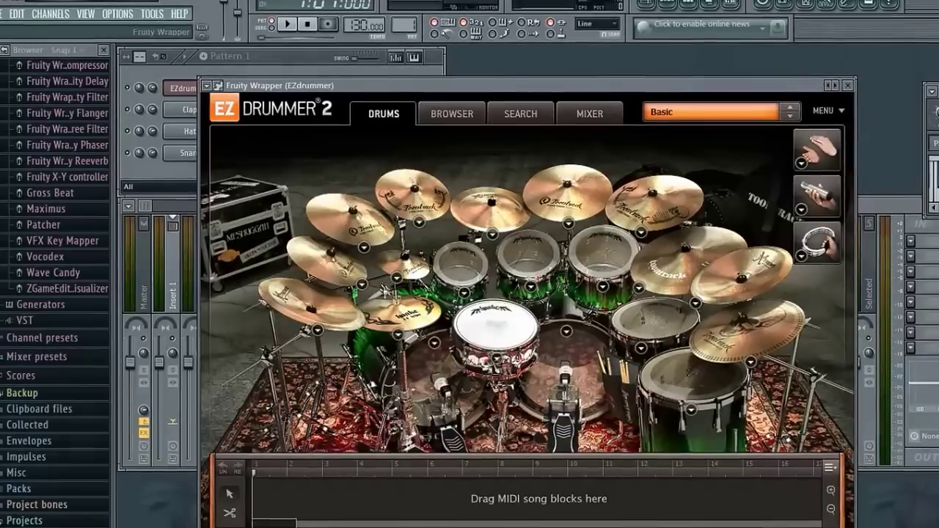
drag(367, 85, 621, 94)
click(738, 335)
click(713, 270)
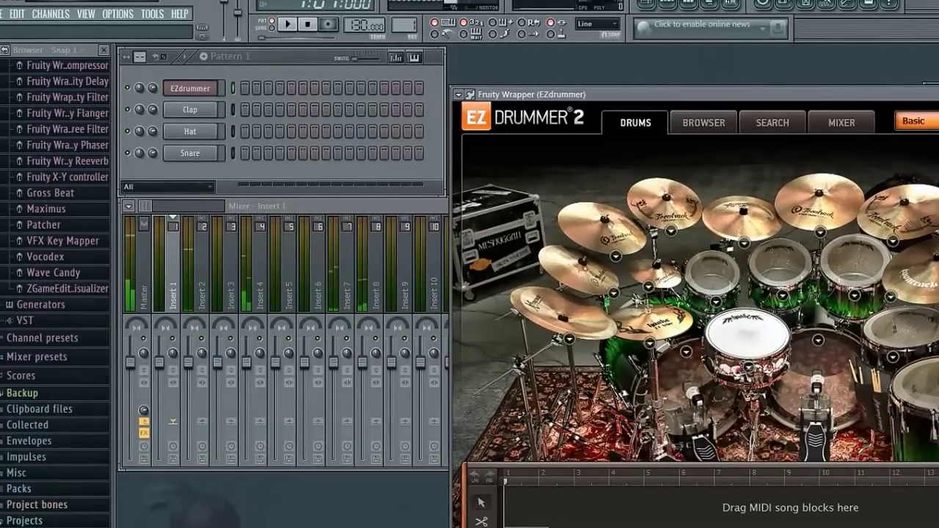
click(781, 263)
click(854, 262)
click(900, 327)
click(930, 381)
click(692, 409)
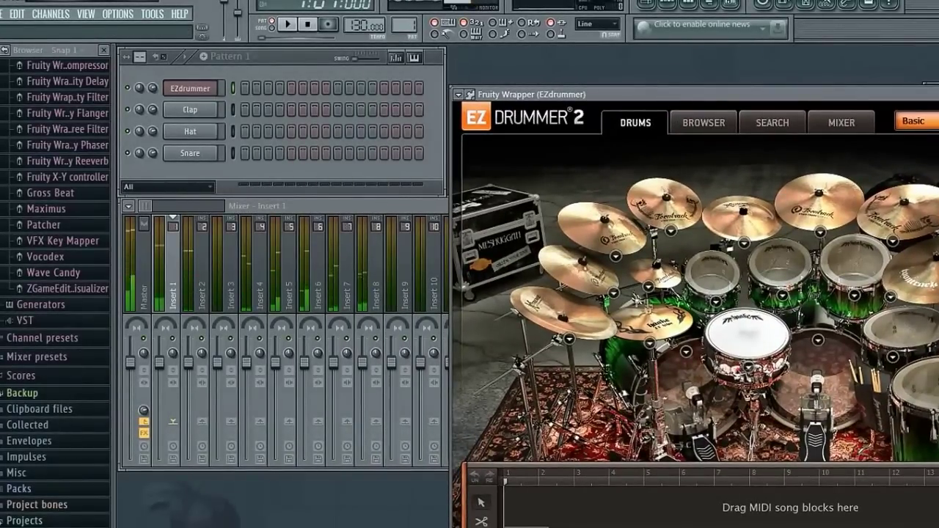
click(750, 334)
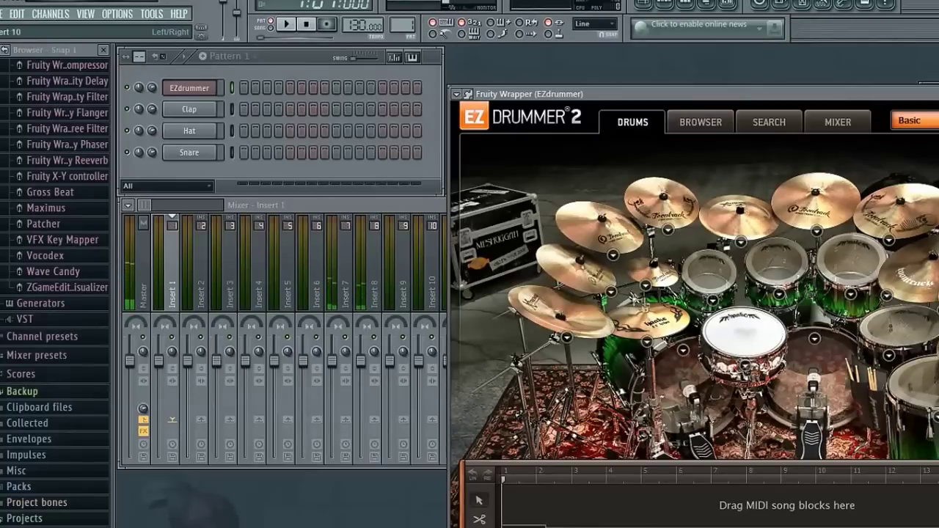
- Rename mixer track Insert 10 as Drum Kit Master, colour it red, and hide the mixer
click(433, 286)
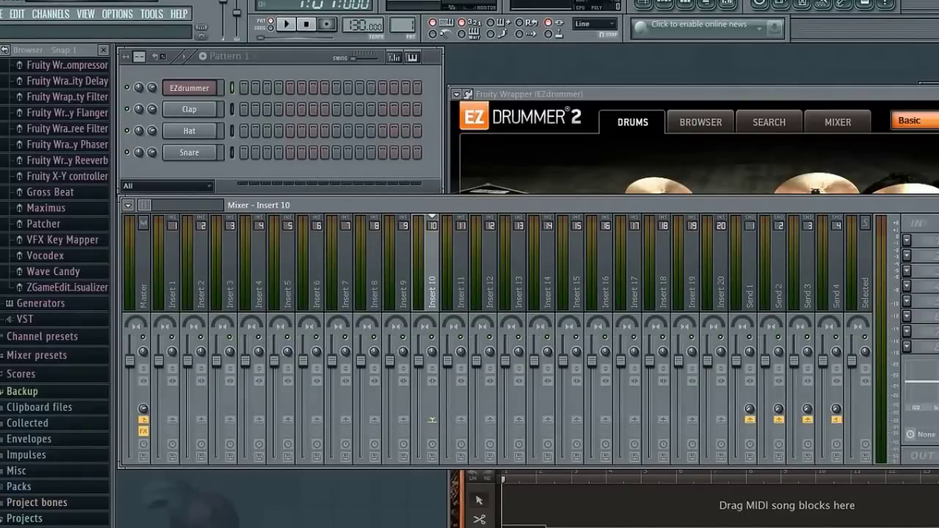
key(Return)
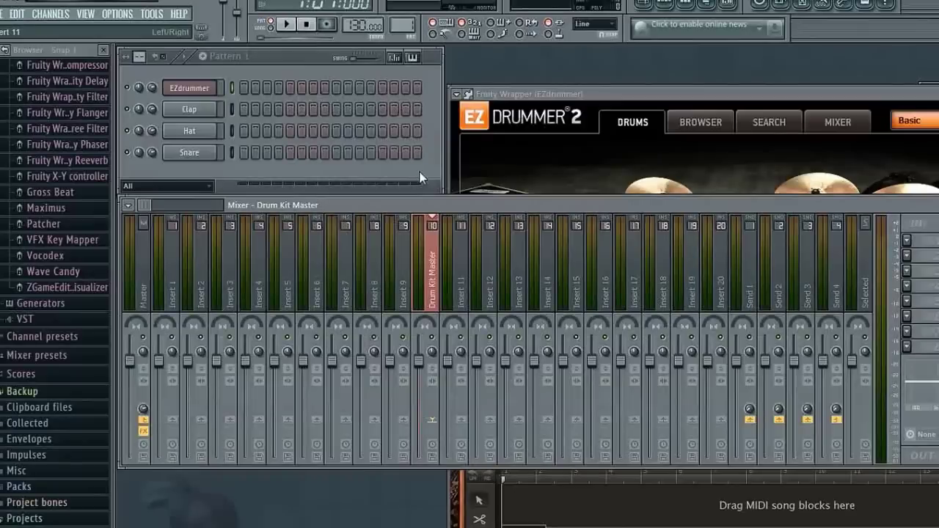
click(732, 5)
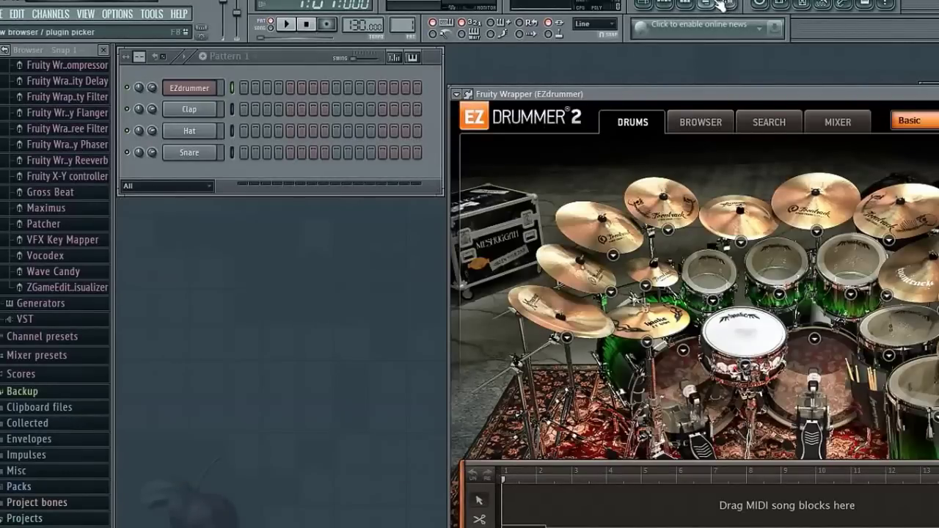
- Draw a one-bar EZdrummer beat in Pattern 1 with notes on C3 and D3 plus A#3 on every beat, and play it
click(685, 4)
scroll(189, 408, down, 5)
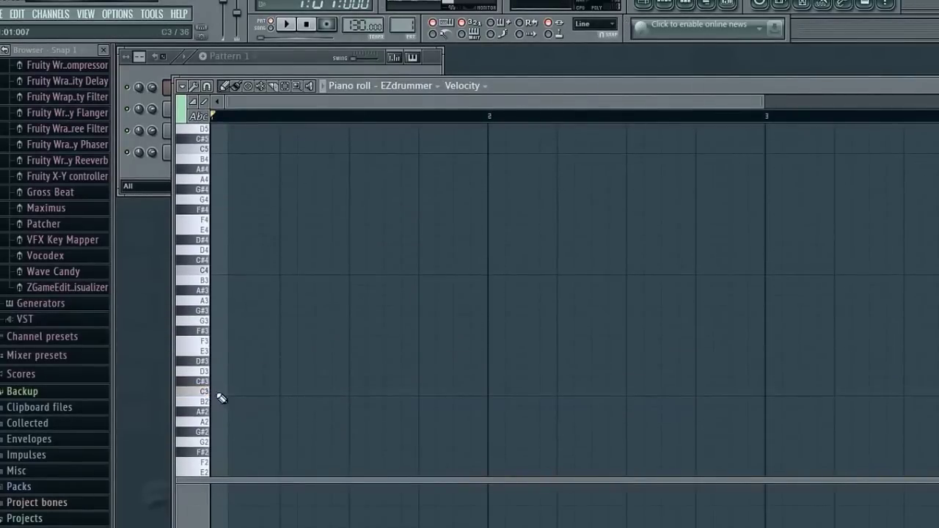
click(229, 390)
click(251, 391)
click(284, 370)
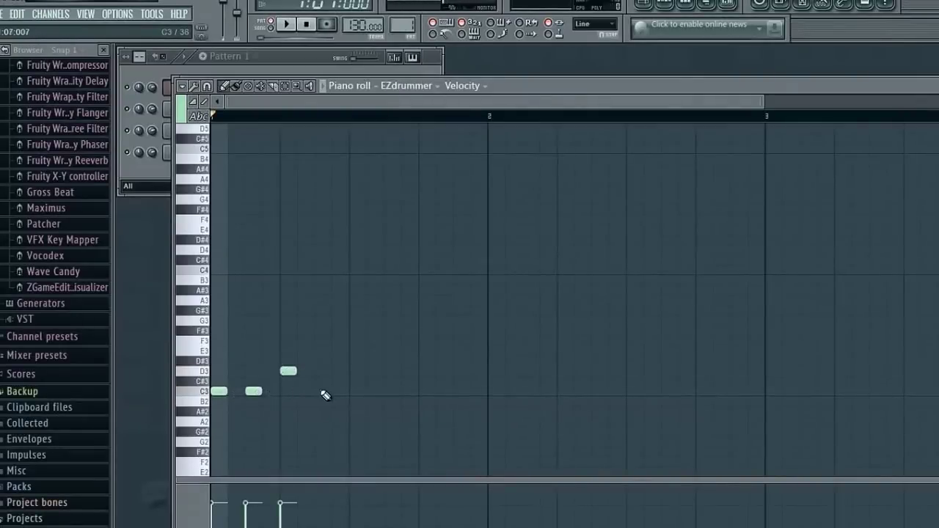
click(321, 392)
click(390, 392)
click(425, 371)
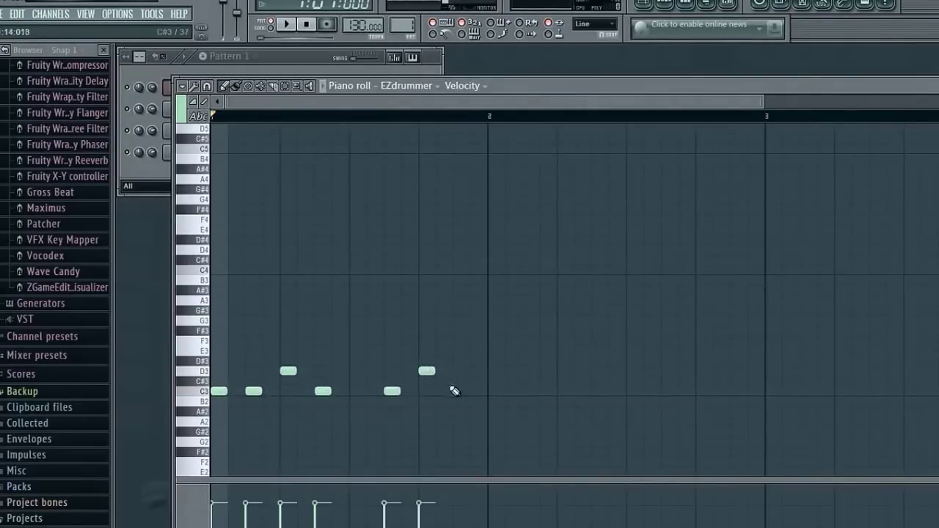
click(458, 391)
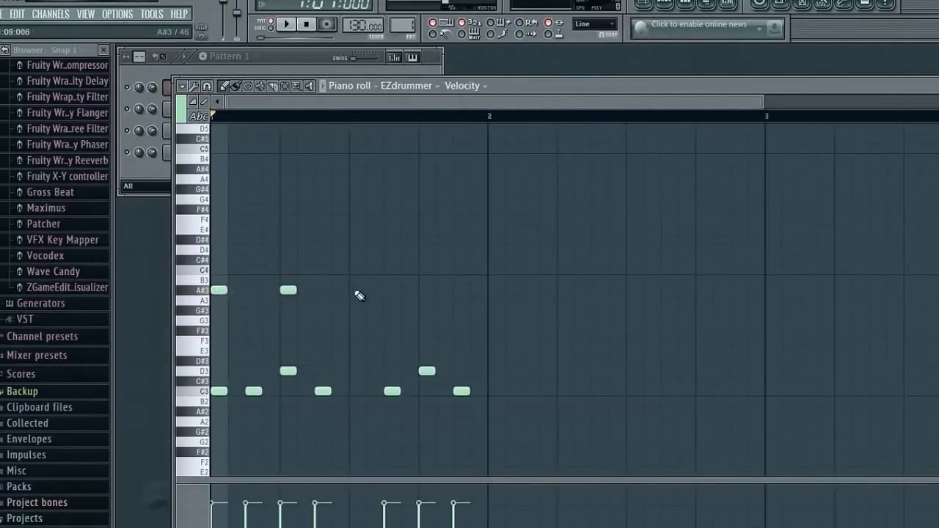
click(425, 290)
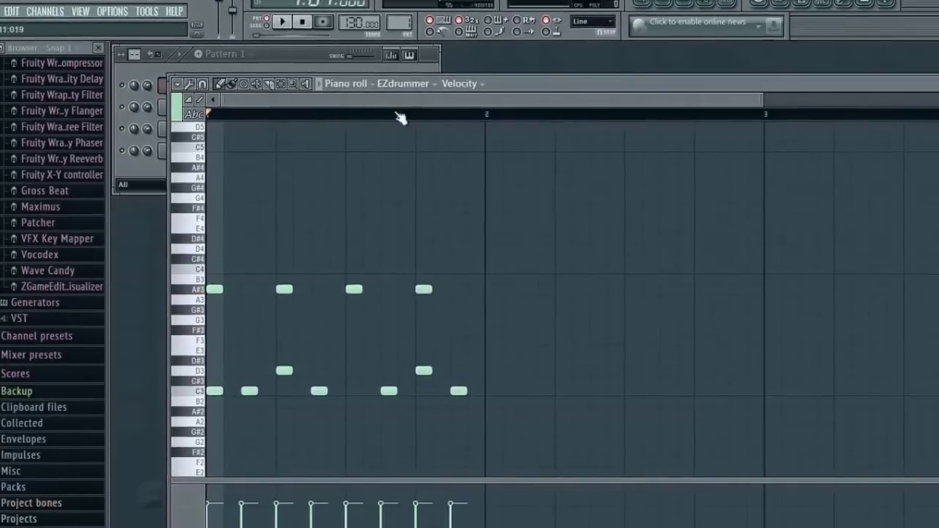
click(291, 20)
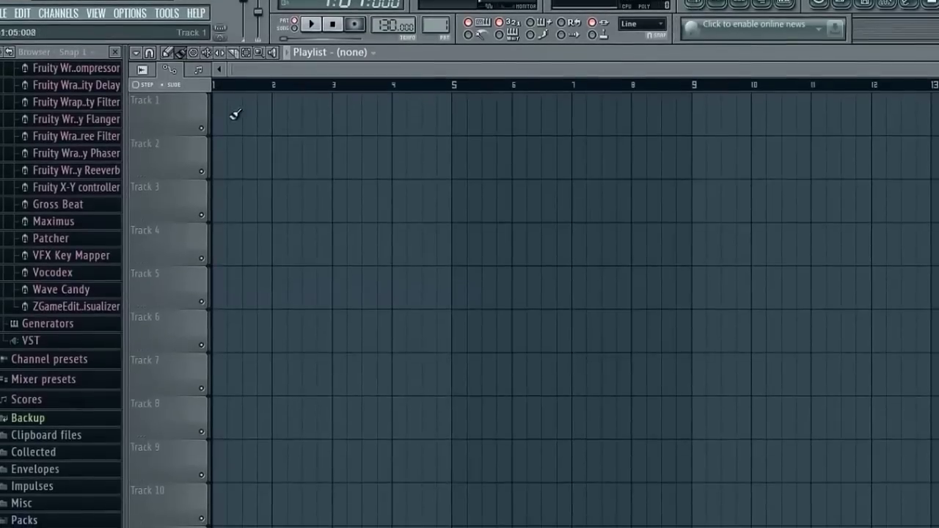
- Place Pattern 1 three times in a row on playlist Track 1, filling bars 1 to 3
click(236, 115)
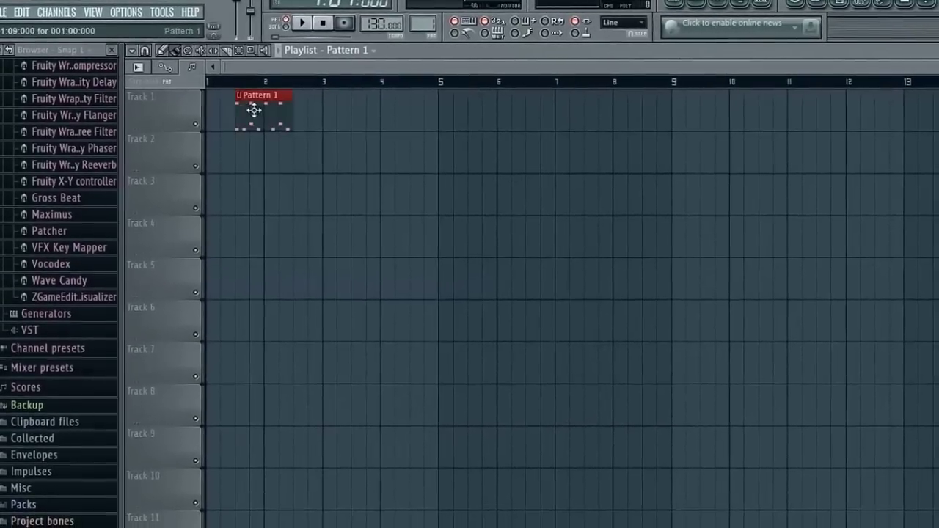
click(290, 107)
click(331, 103)
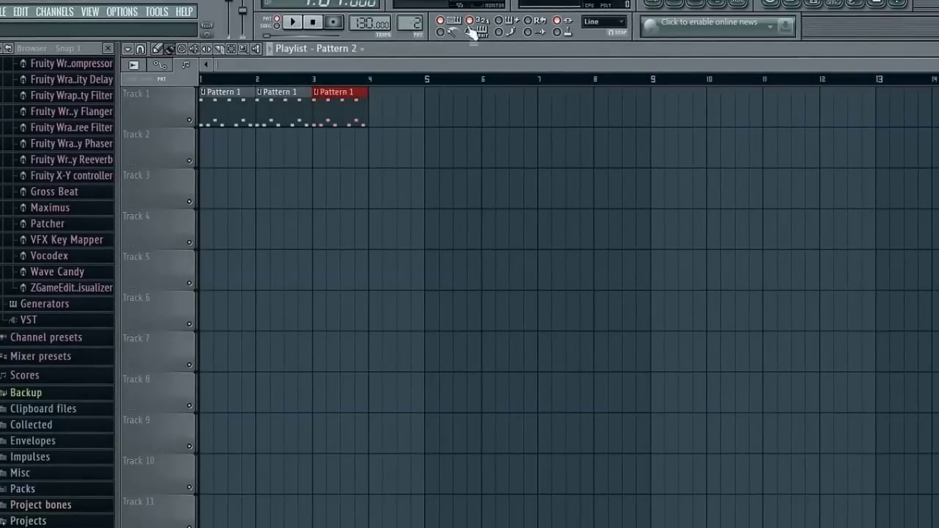
- In Pattern 2's EZdrummer piano roll, draw a sixteenth-note fill across the first three beats using C4, B3 and A3
click(692, 5)
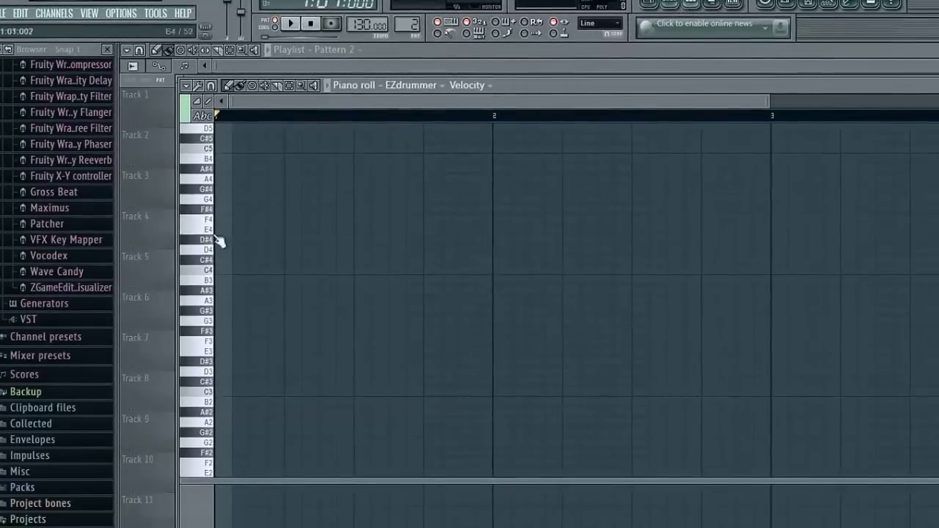
drag(209, 210, 204, 253)
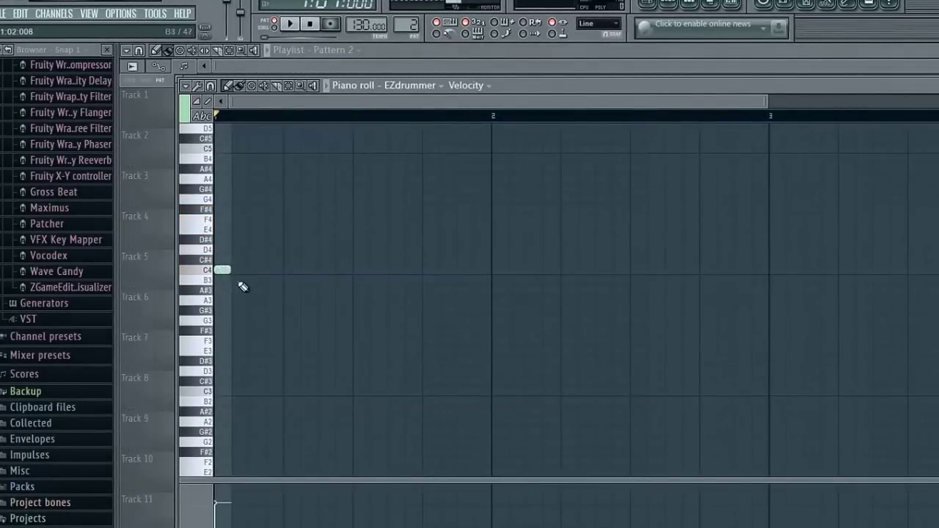
click(271, 280)
click(290, 280)
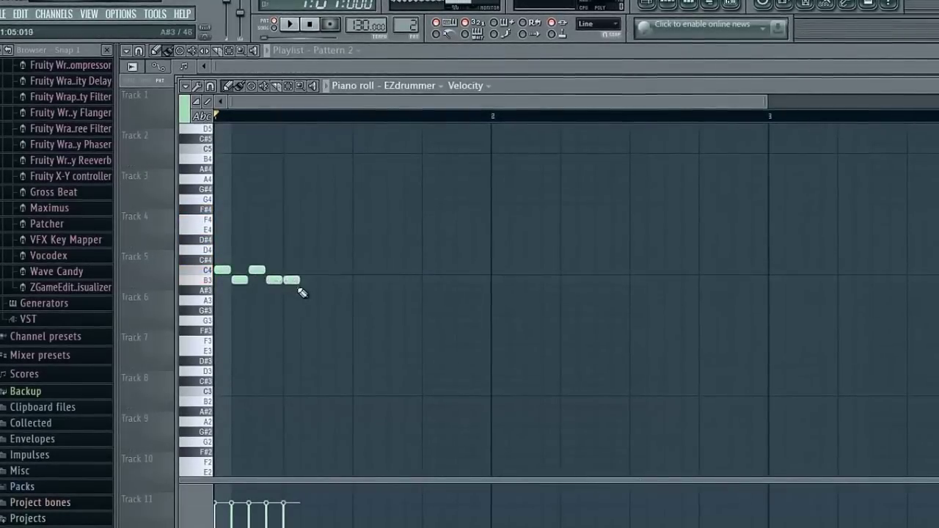
click(306, 289)
drag(306, 290, 309, 299)
click(325, 281)
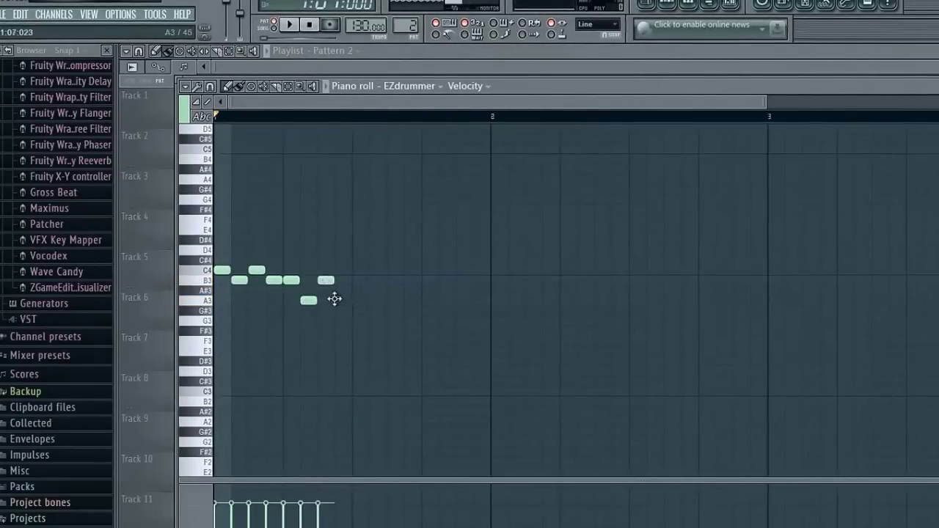
click(376, 280)
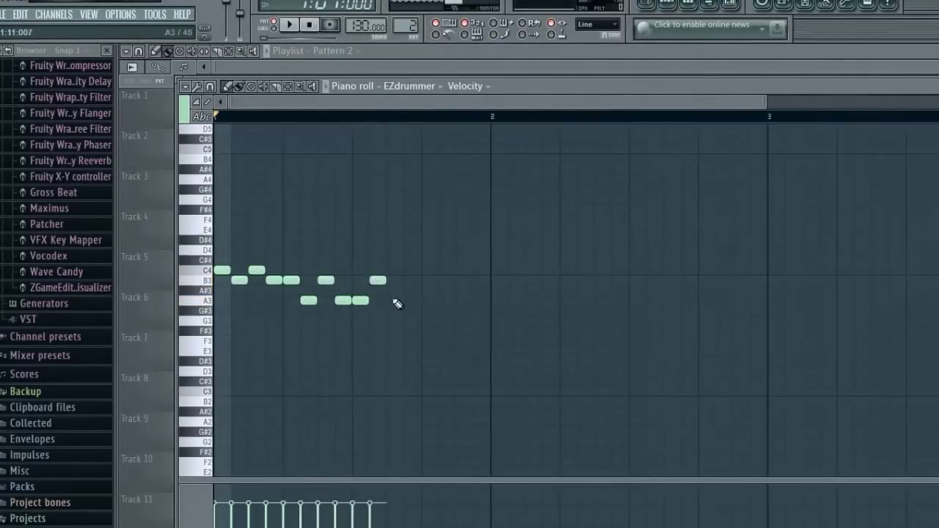
click(393, 300)
click(407, 280)
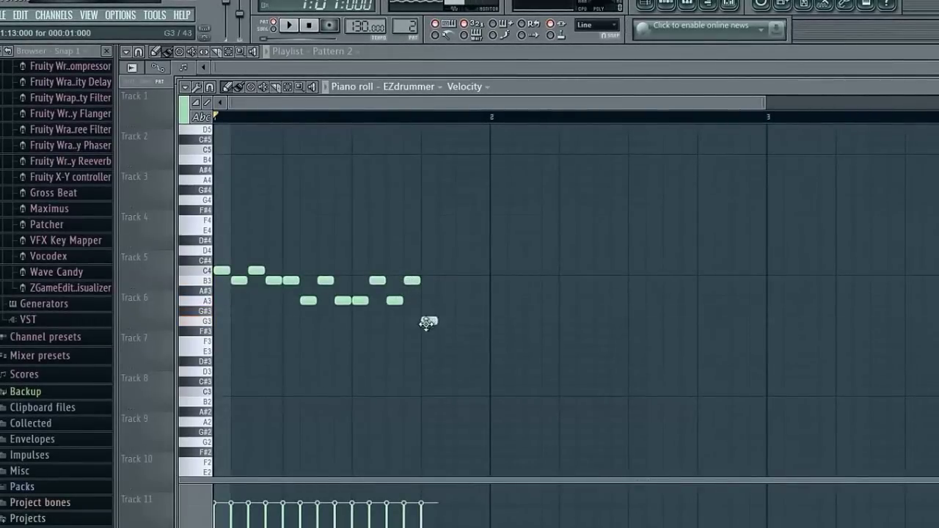
- Fill the last beat of Pattern 2 with G3/F3 pairs on its first and third sixteenths, C3/D3 on the second and D3 on the fourth
click(427, 322)
scroll(446, 384, down, 1)
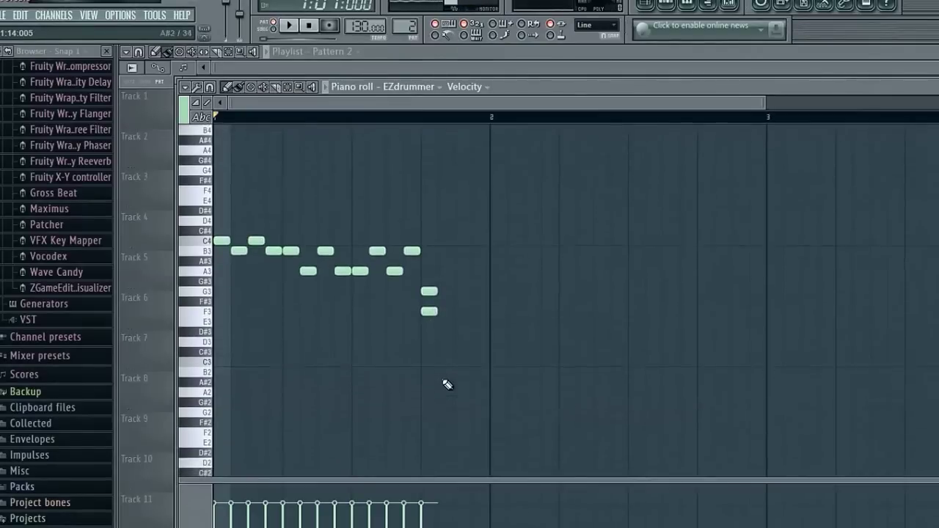
click(445, 361)
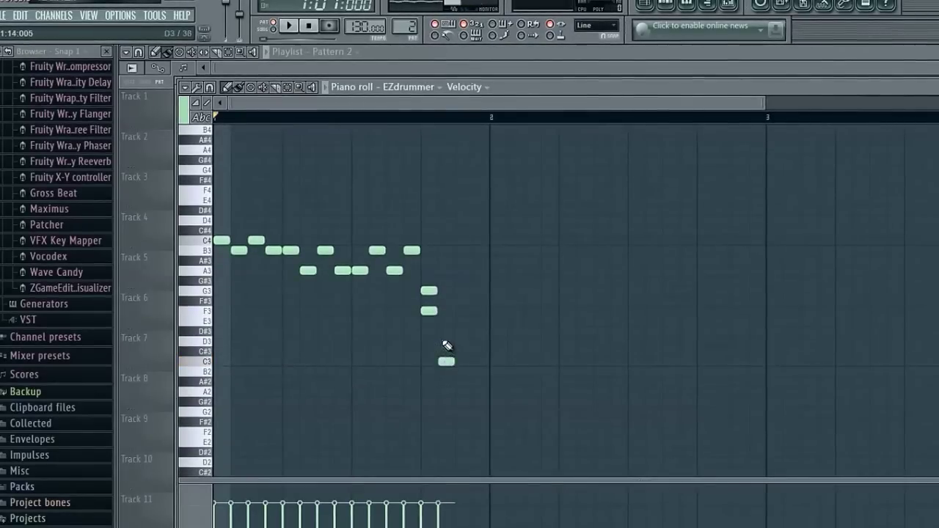
click(445, 341)
click(462, 311)
click(463, 291)
click(477, 341)
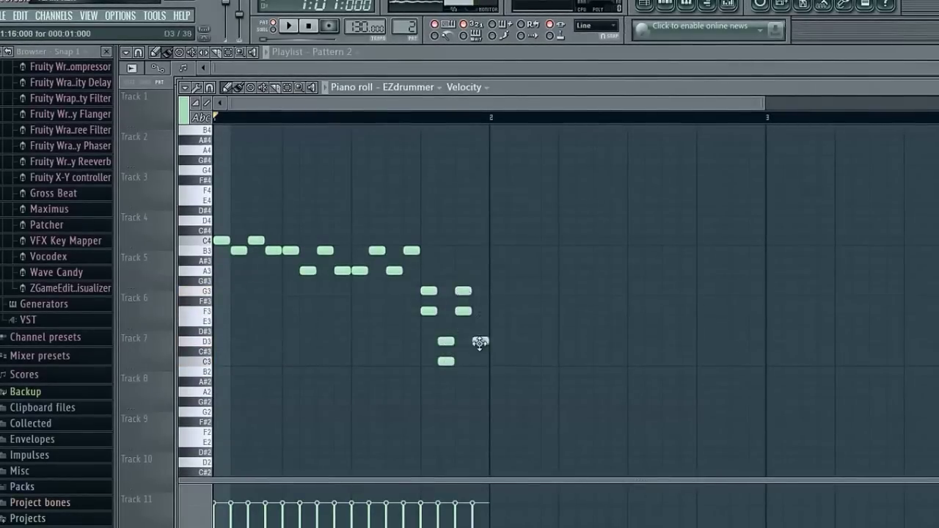
click(493, 361)
right_click(495, 360)
- Add A4 notes on each of the four beats of Pattern 2's EZdrummer fill
scroll(220, 293, up, 4)
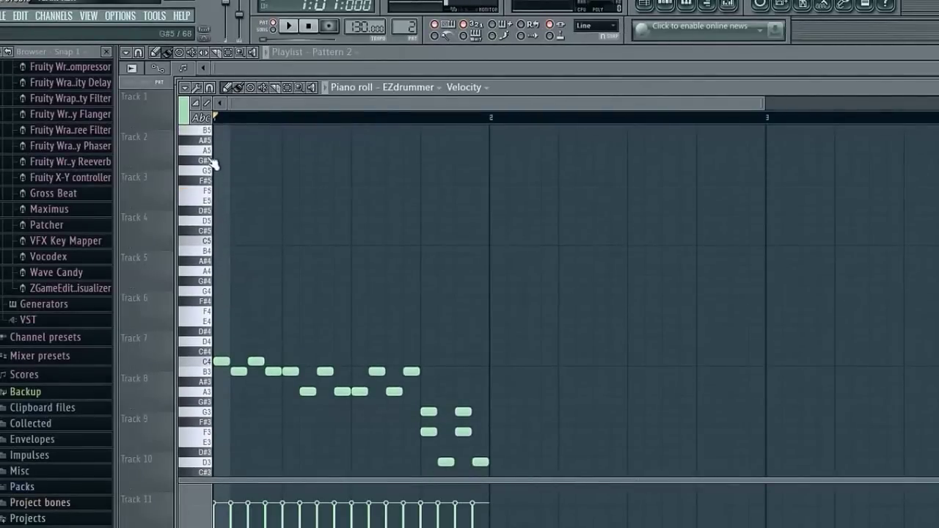
scroll(219, 176, up, 1)
mouse_move(209, 203)
mouse_down()
mouse_move(210, 307)
mouse_move(209, 284)
mouse_up()
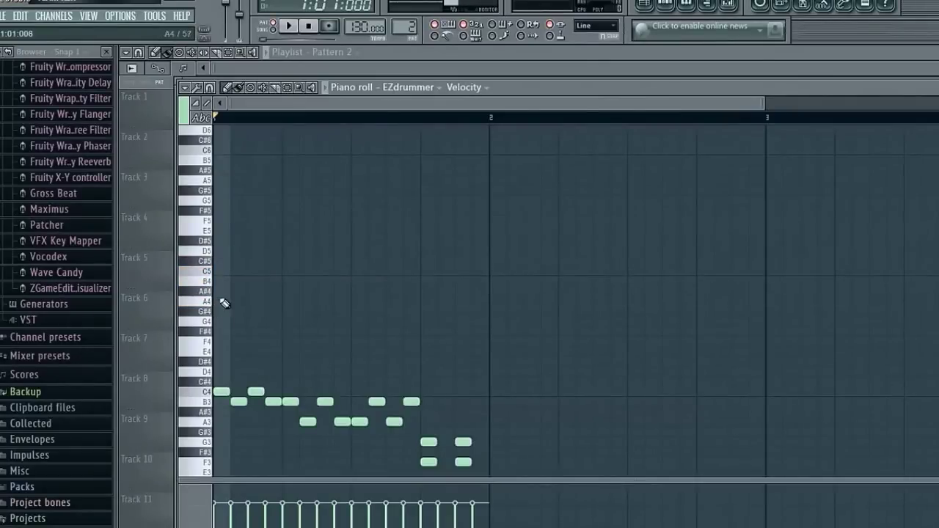
click(359, 301)
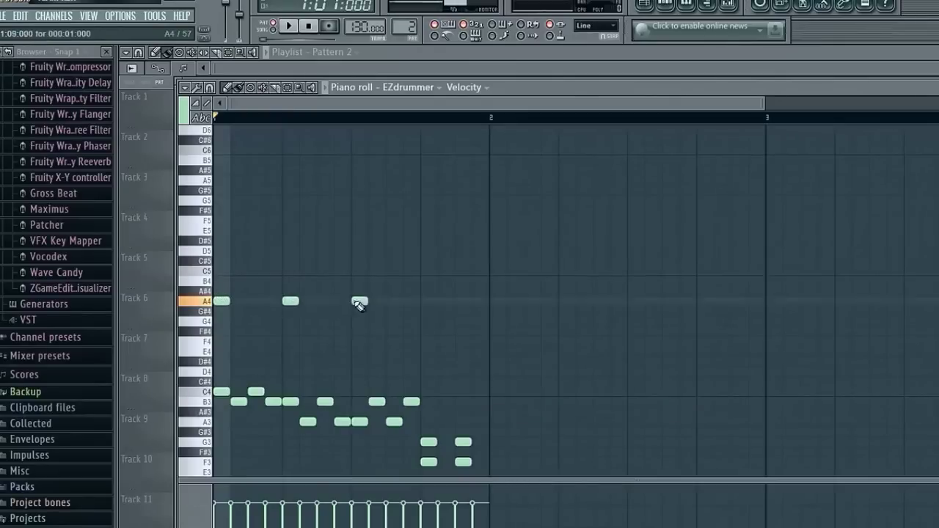
click(428, 301)
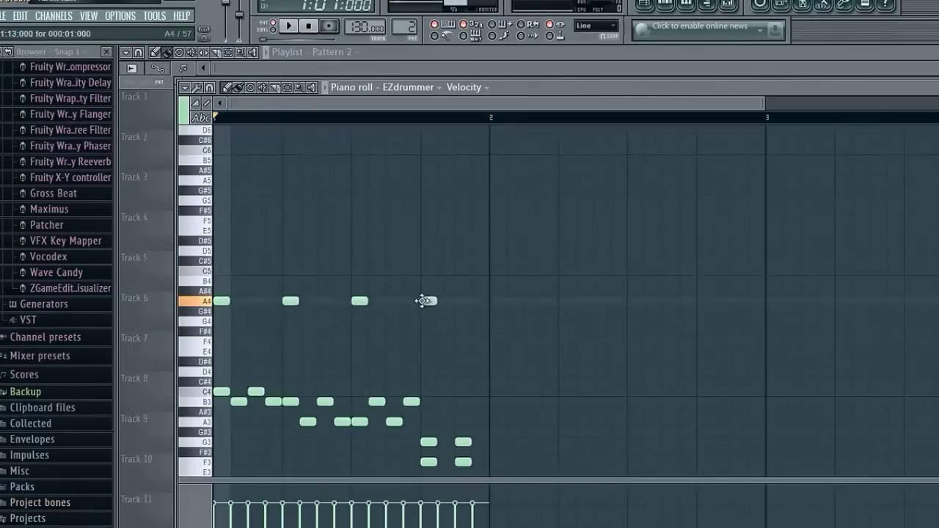
- Place Pattern 2 in bar 4 of playlist Track 1, after the three Pattern 1 clips, and play the song
click(646, 6)
drag(402, 116, 387, 113)
click(286, 28)
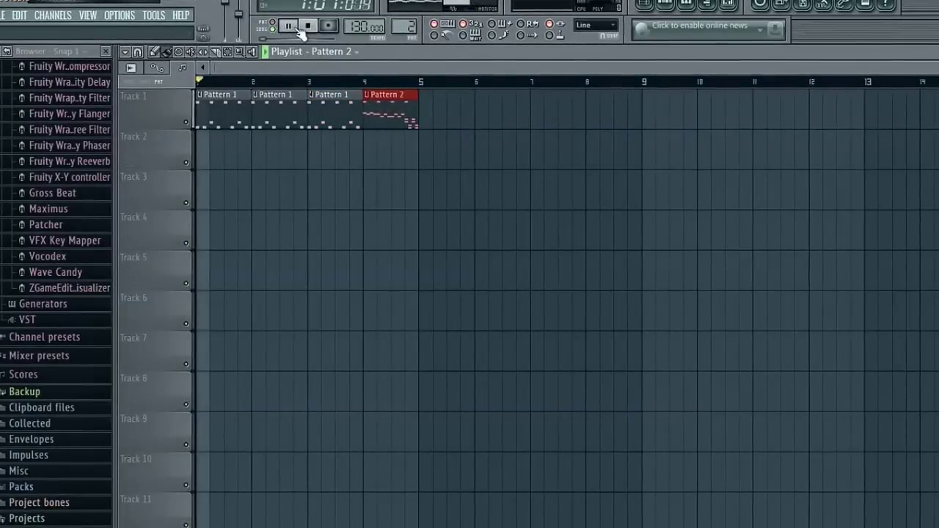
- Rename mixer inserts 1 to 9 as kick, snare, hi-hat, Tri-Toms, Floor 1, Floor 2, Over head, room and Percussion
click(663, 4)
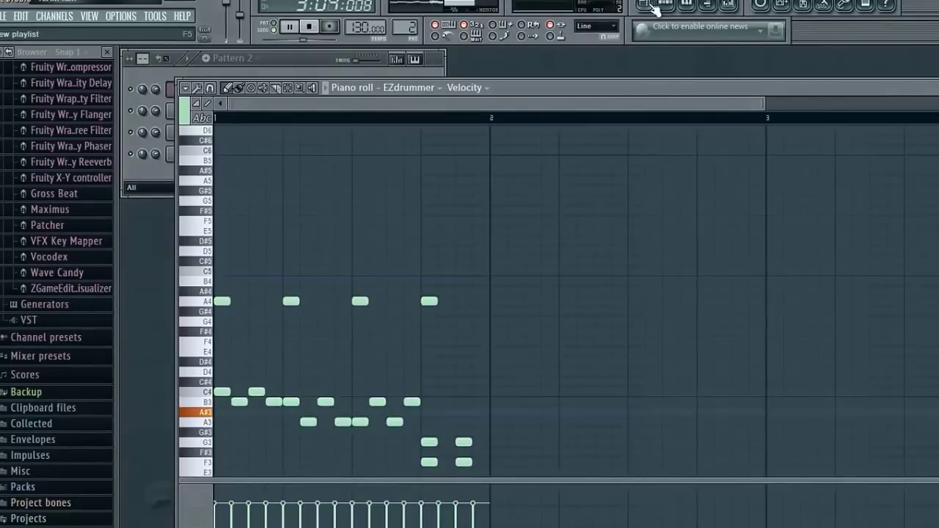
click(681, 5)
click(727, 6)
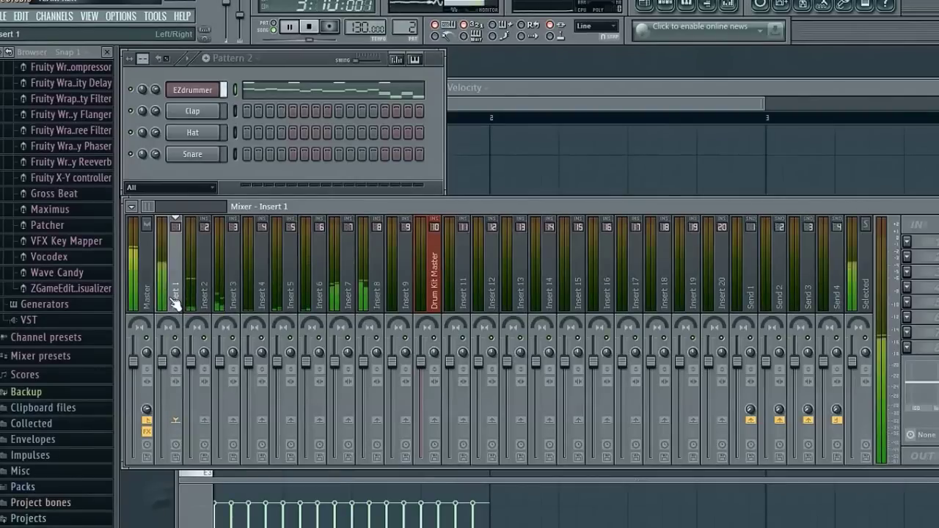
text(kick)
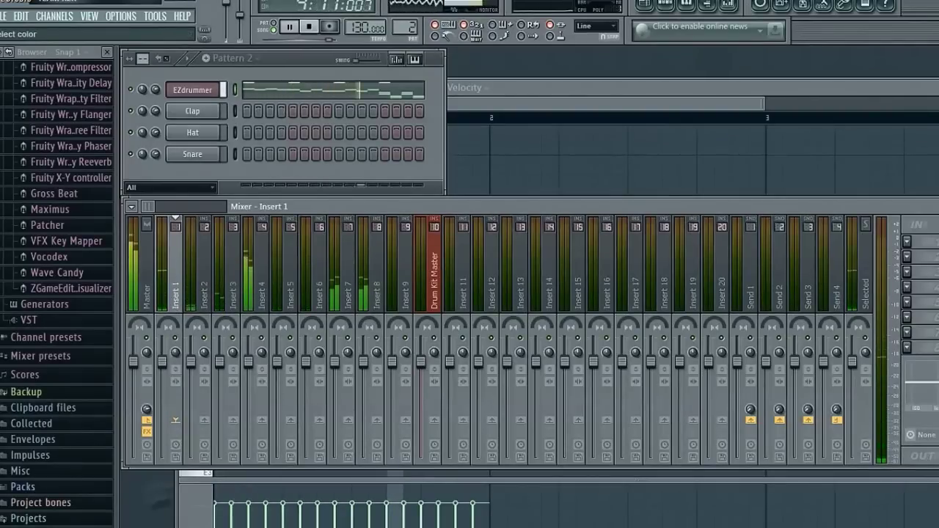
key(Return)
click(209, 300)
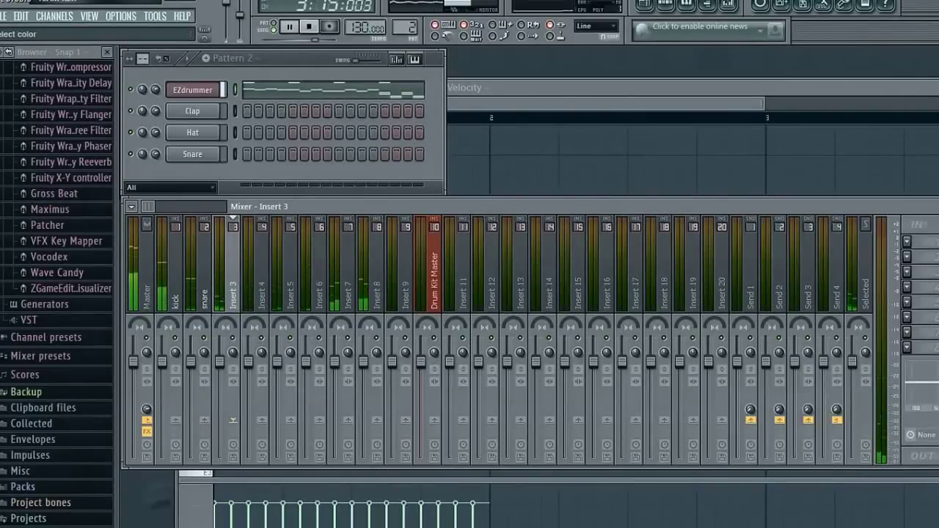
key(Return)
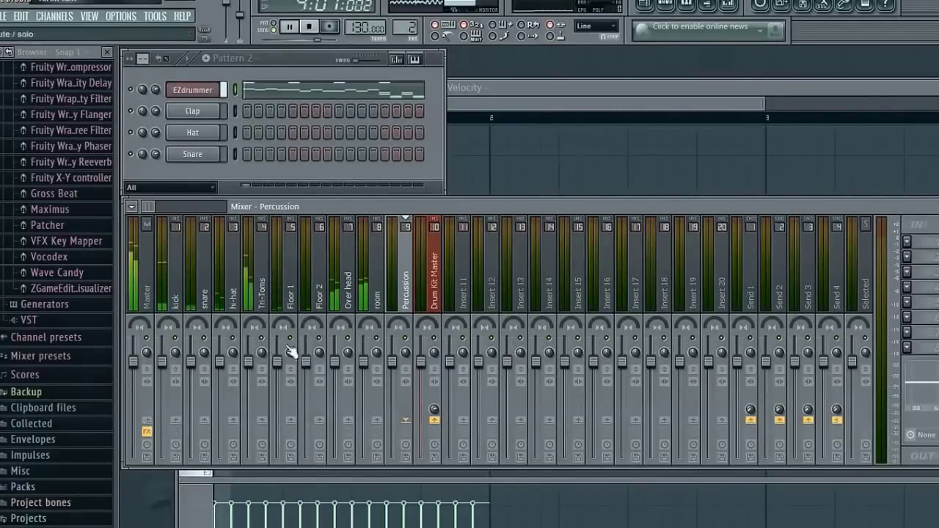
- Route the nine drum tracks, kick to Percussion, into Drum Kit Master and disable their direct sends to Master
click(376, 295)
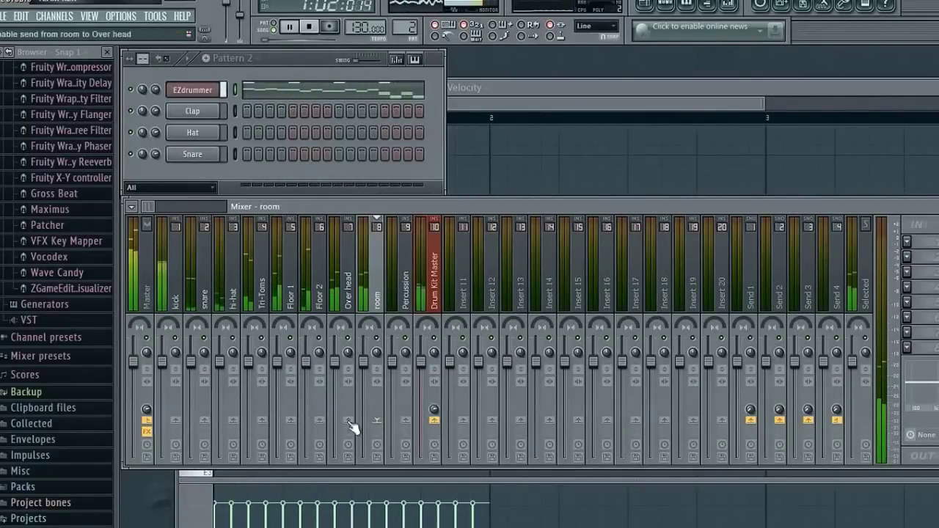
click(348, 301)
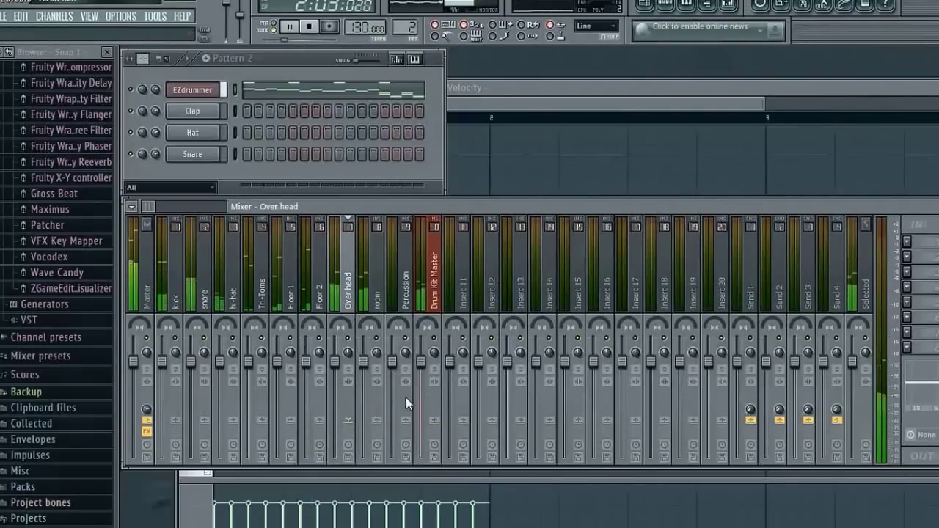
click(314, 307)
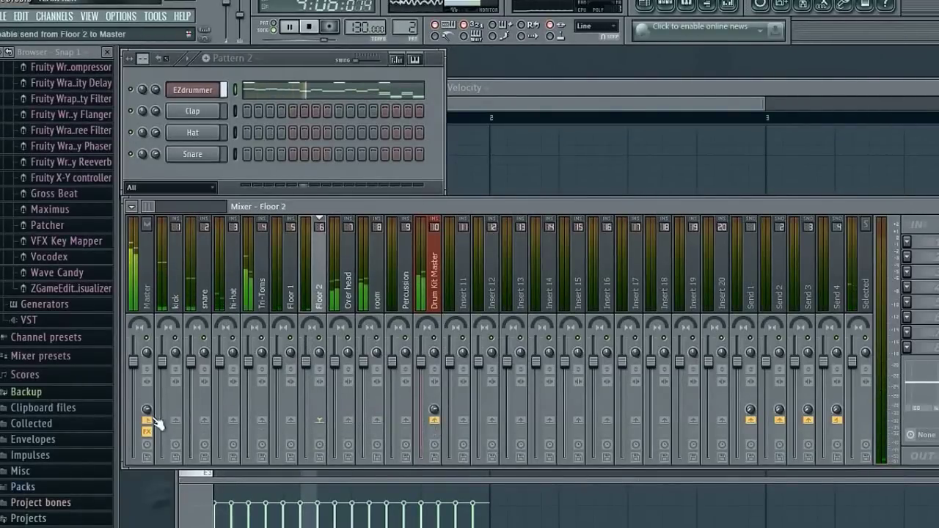
click(294, 289)
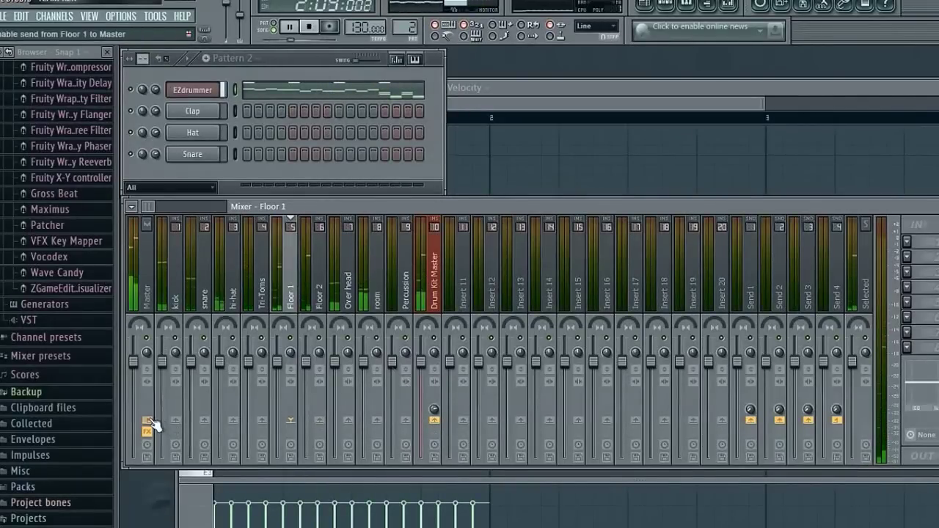
click(264, 303)
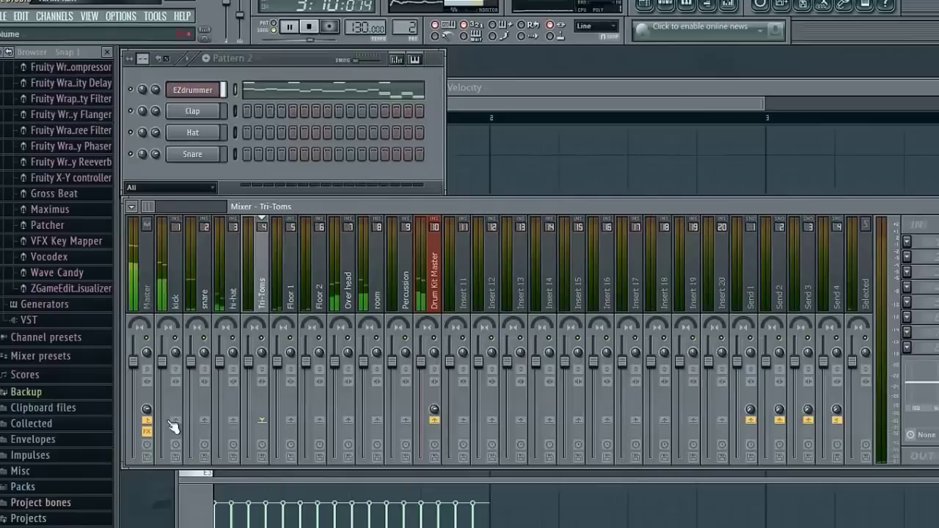
click(221, 334)
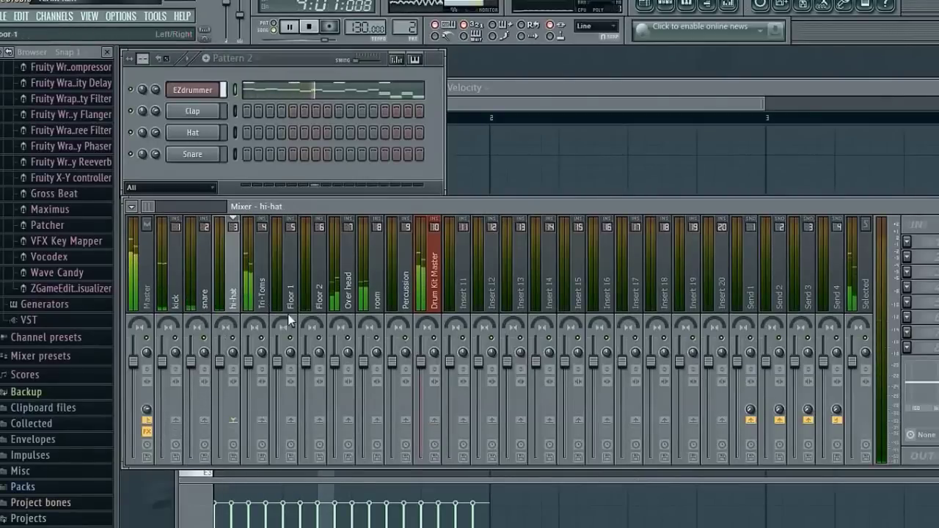
click(435, 420)
click(148, 420)
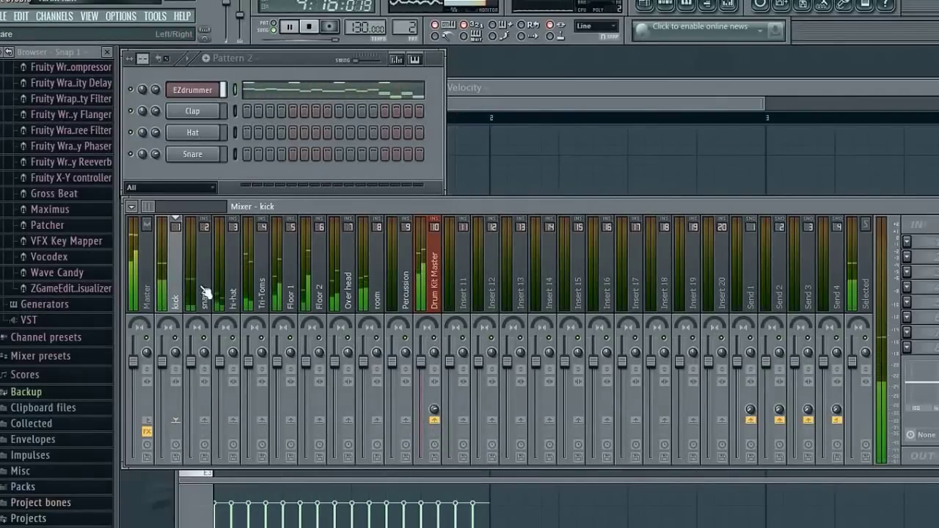
- Slightly lower the volume faders of the Drum Kit Master and kick mixer tracks
click(438, 286)
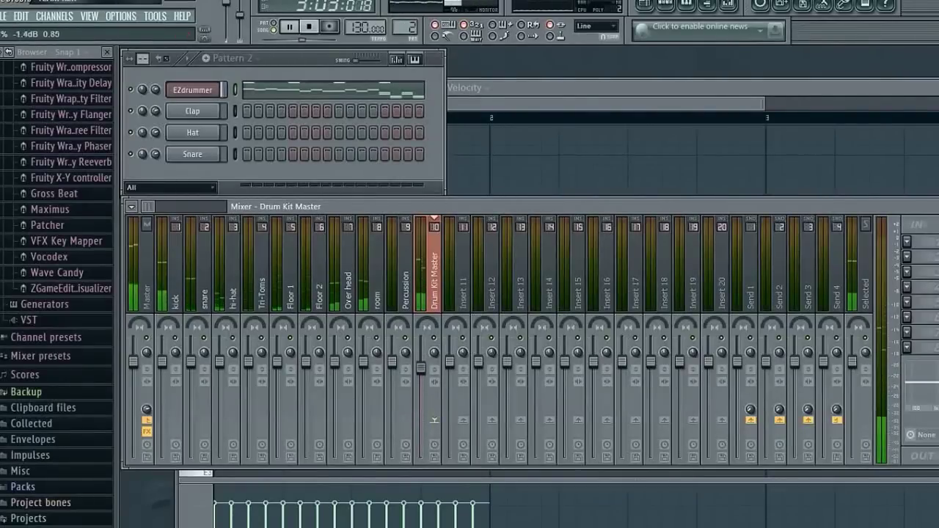
drag(170, 365, 170, 394)
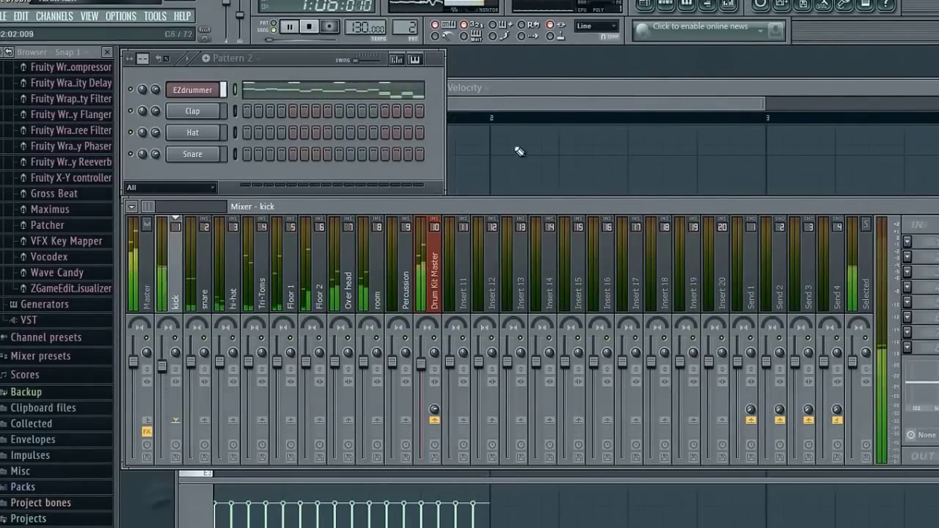
- Raise the velocities of the EZdrummer notes in Pattern 2 and Pattern 1 to the maximum
click(533, 86)
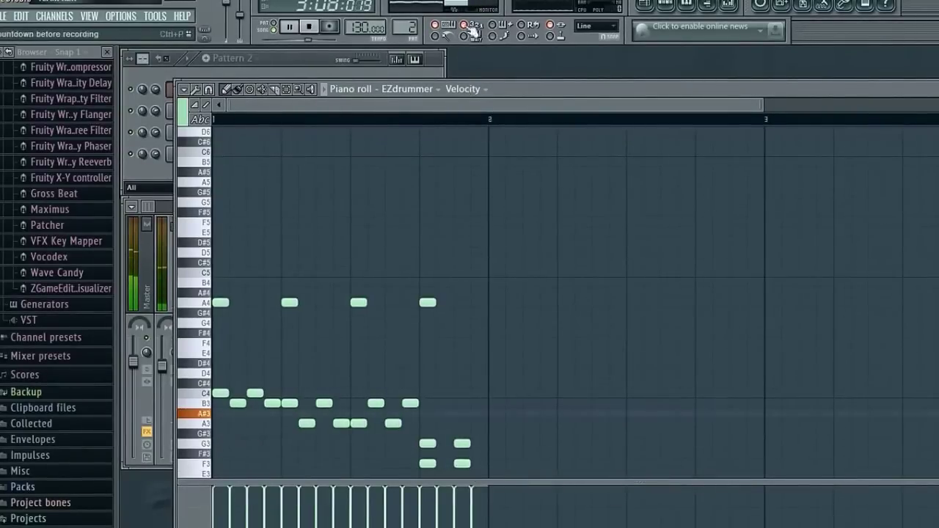
drag(405, 29, 406, 38)
mouse_move(465, 501)
mouse_down()
mouse_move(415, 462)
mouse_move(231, 431)
mouse_up()
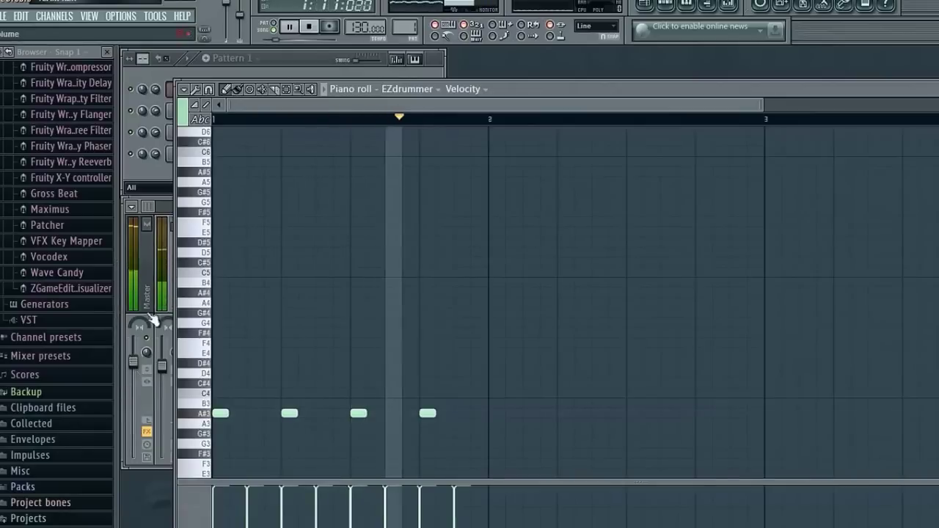
- Insert a Fruity Compressor in the first effect slot of the snare mixer track
click(143, 408)
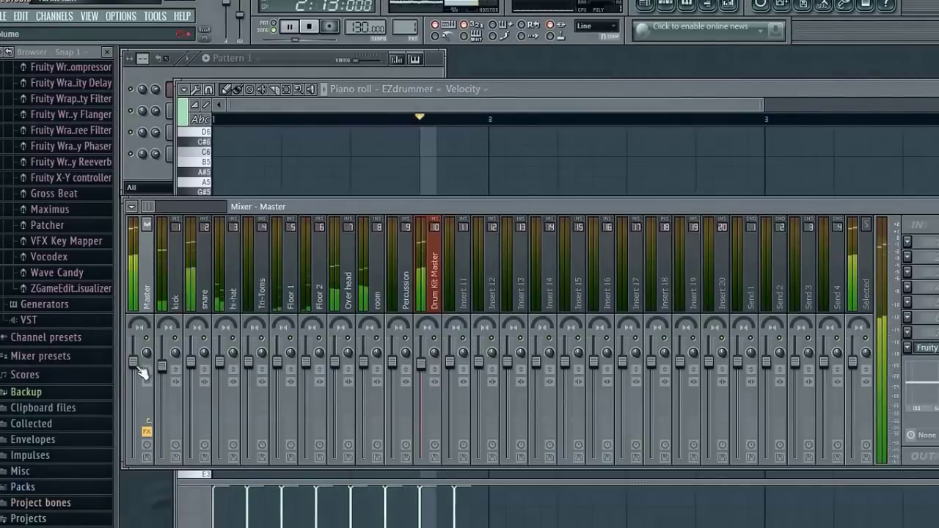
click(207, 278)
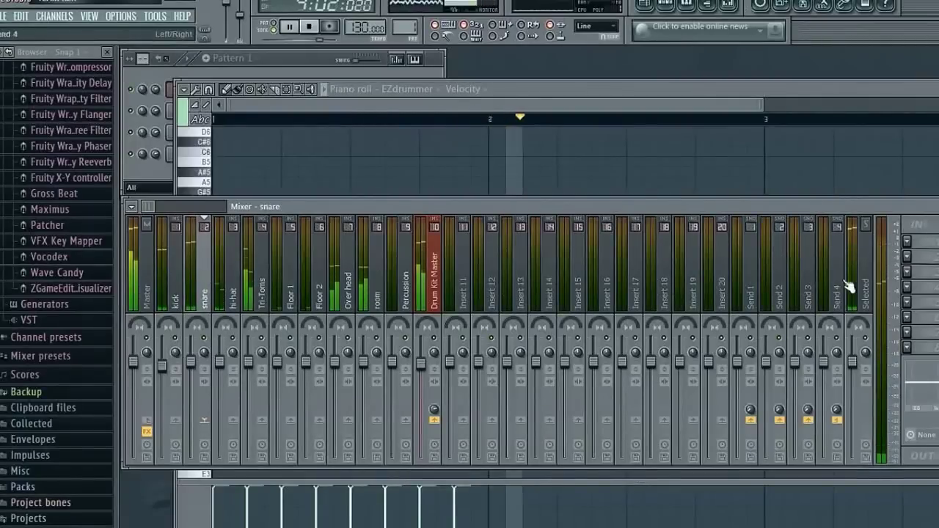
click(927, 242)
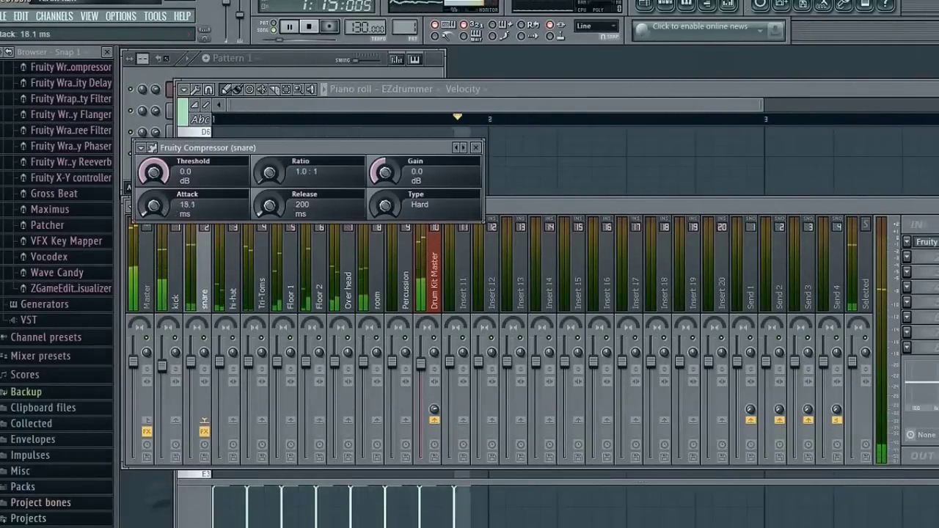
- Set the snare compressor to -4.2 dB threshold, 22.8 ms attack, 2.4:1 ratio and 8.0 dB gain, and lower the snare fader to -4.5 dB
drag(155, 174, 156, 188)
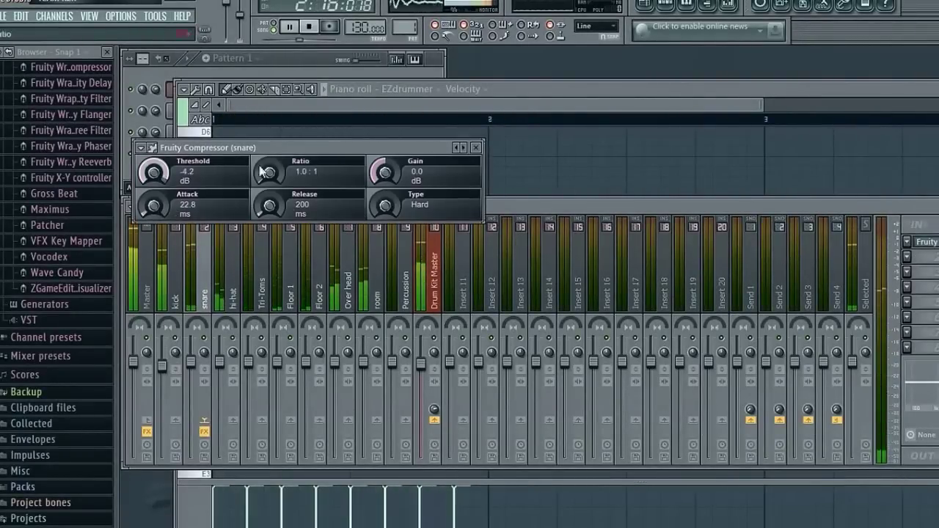
drag(269, 174, 269, 164)
drag(391, 169, 391, 149)
drag(191, 367, 192, 380)
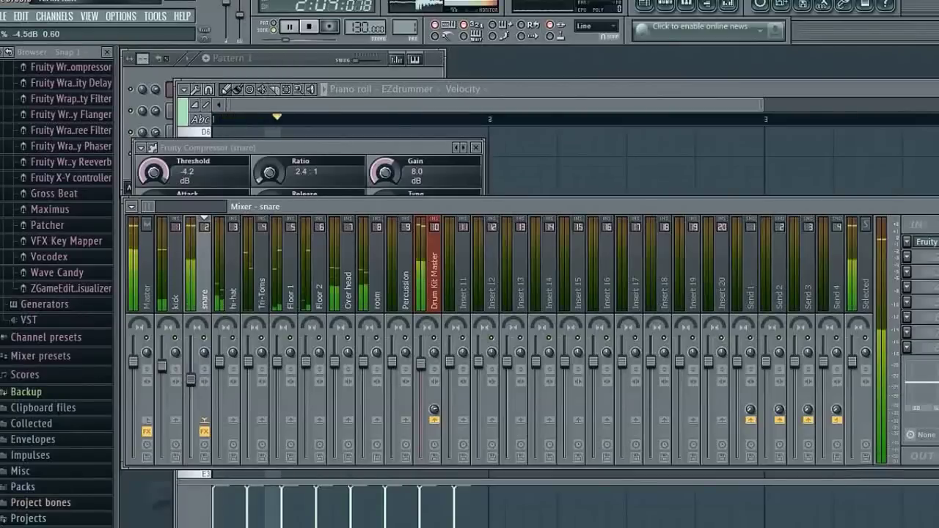
- On the hi-hat track, insert Fruity Parametric EQ 2 with band 1 cut and band 6 boosted, and add Fruity Reeverb 2
click(241, 305)
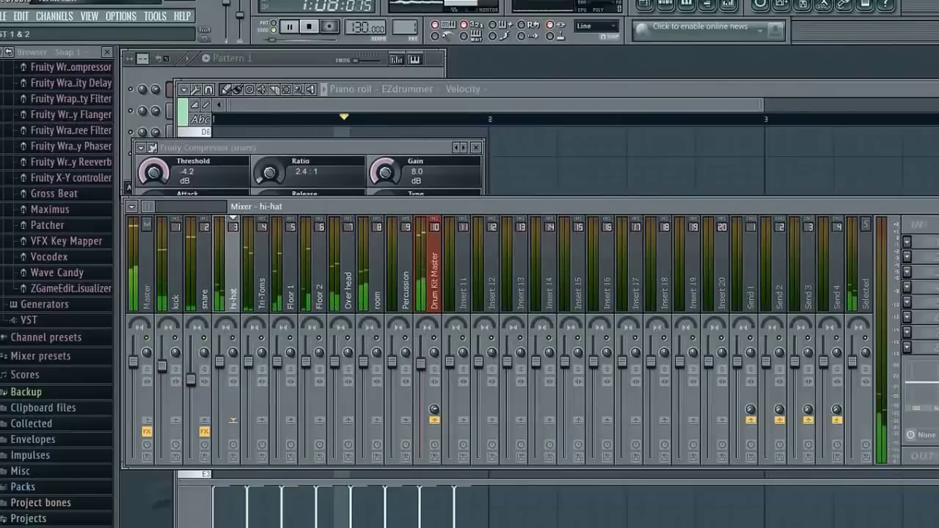
drag(359, 262, 404, 250)
drag(200, 261, 171, 321)
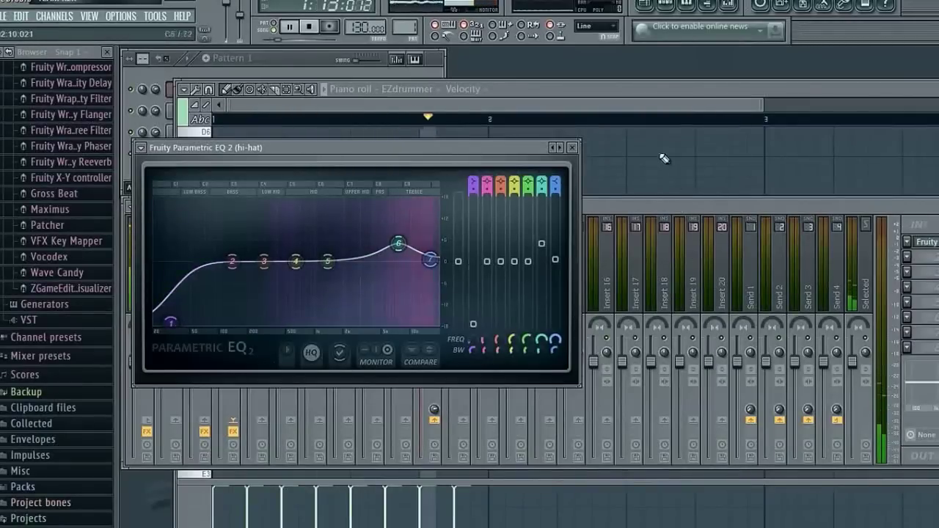
click(573, 148)
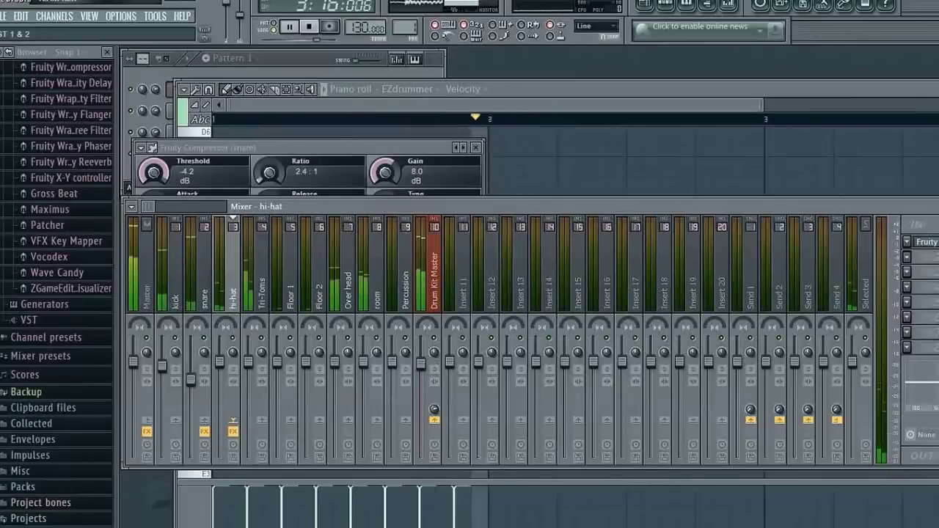
click(938, 397)
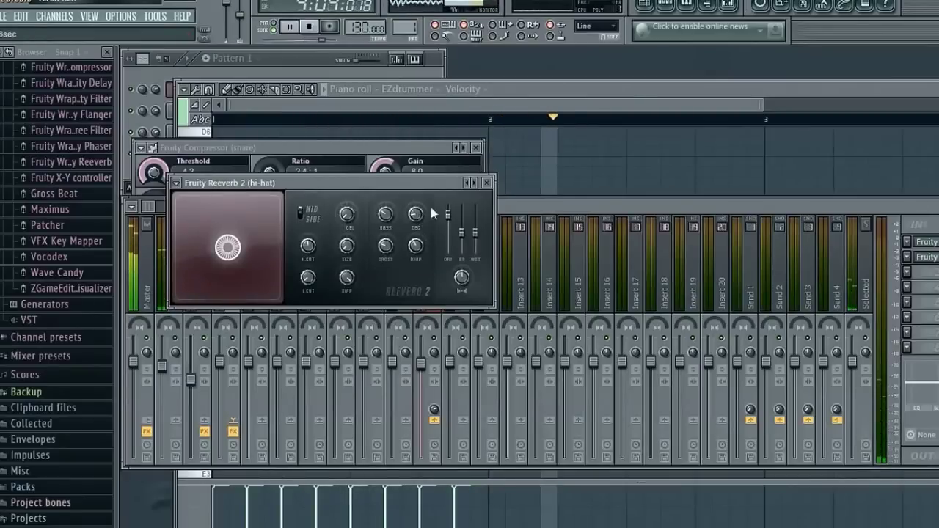
click(486, 183)
- Insert a Fruity Multiband Compressor on each of the Tri-Toms, Floor 1 and Floor 2 mixer tracks
click(266, 294)
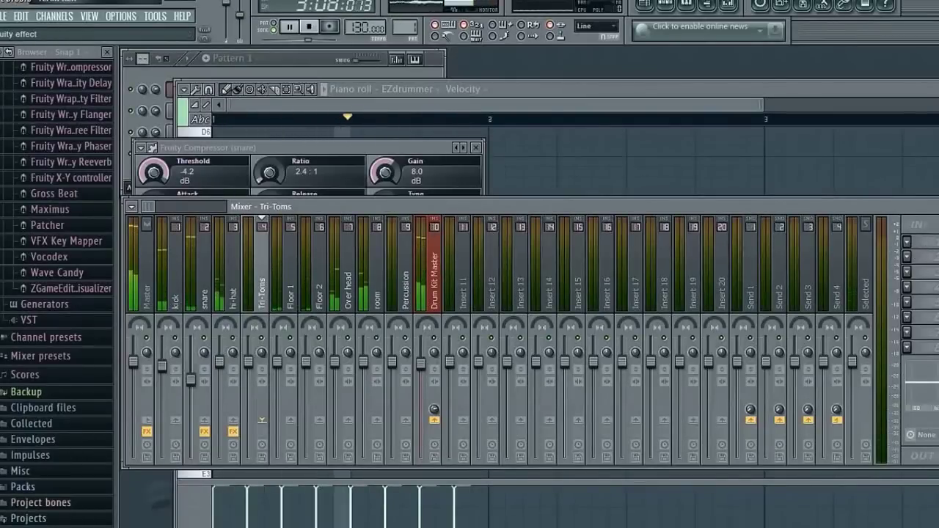
click(932, 294)
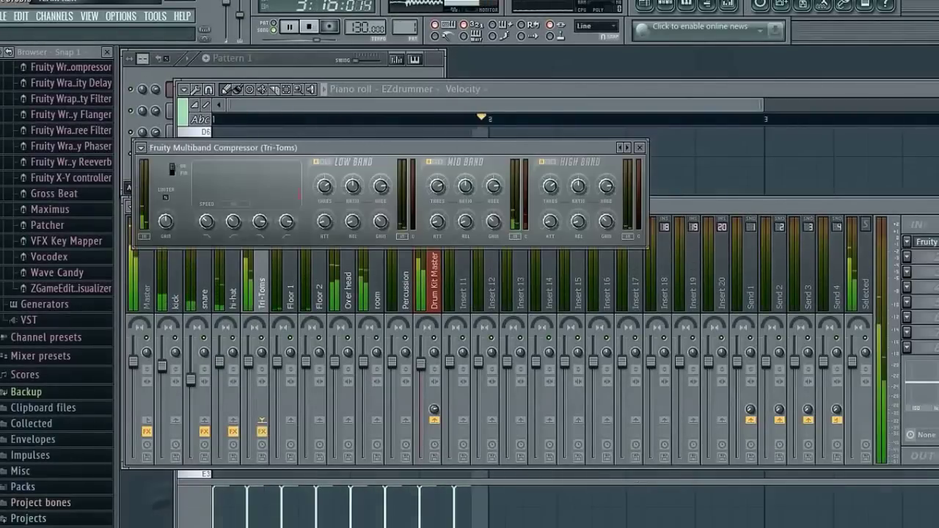
click(642, 149)
click(304, 291)
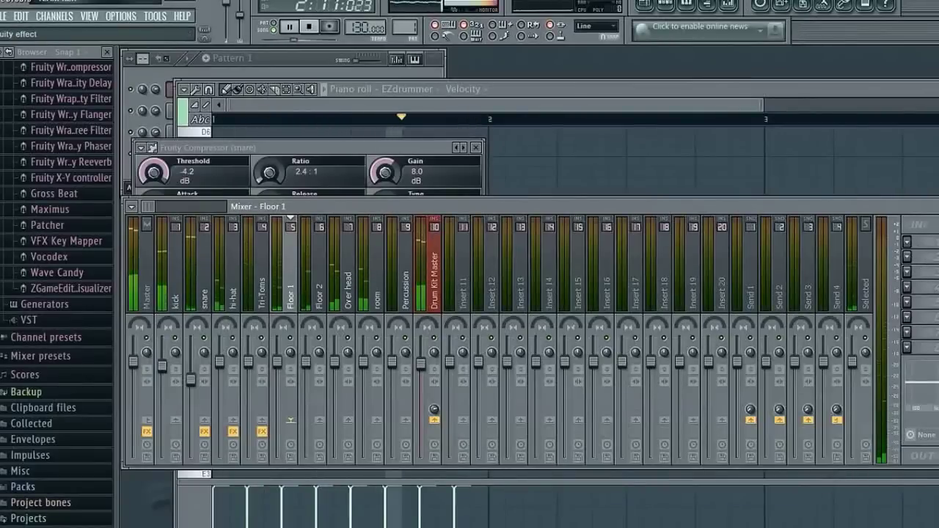
click(935, 408)
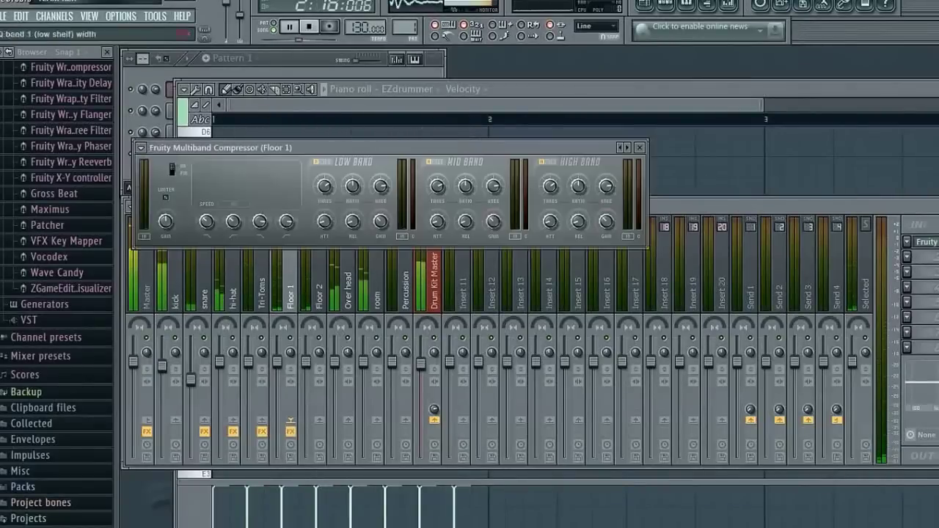
click(641, 148)
click(326, 294)
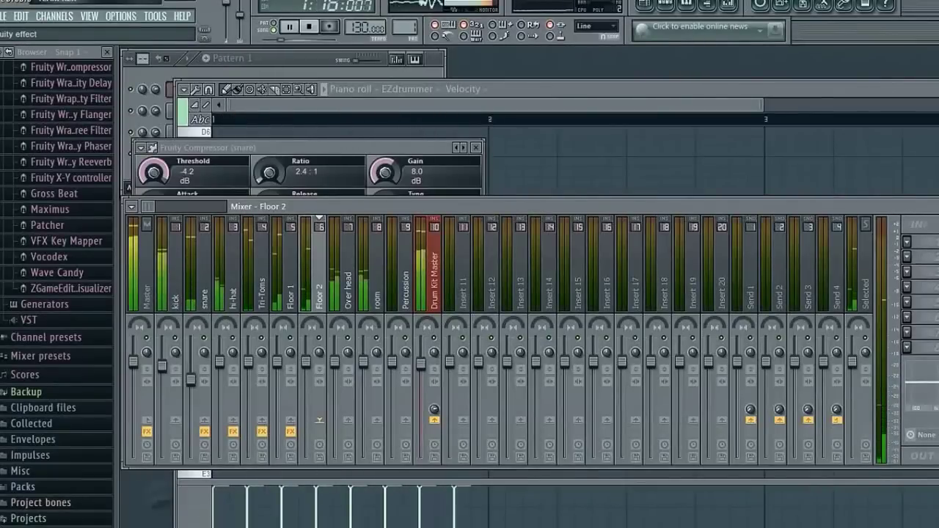
click(935, 408)
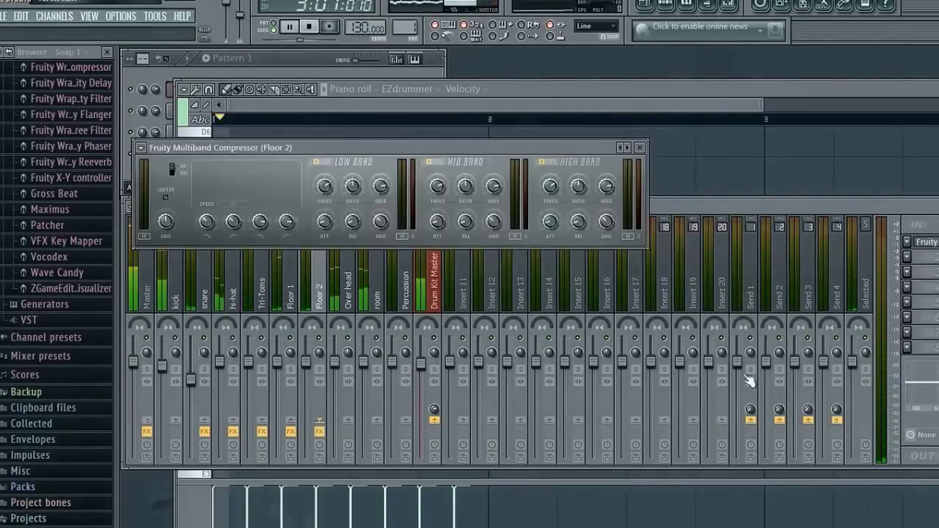
click(641, 149)
- Insert Fruity Parametric EQ 2 on the Over head track, cutting band 1 at 34 Hz, boosting band 6 and shifting band 7 higher
click(349, 289)
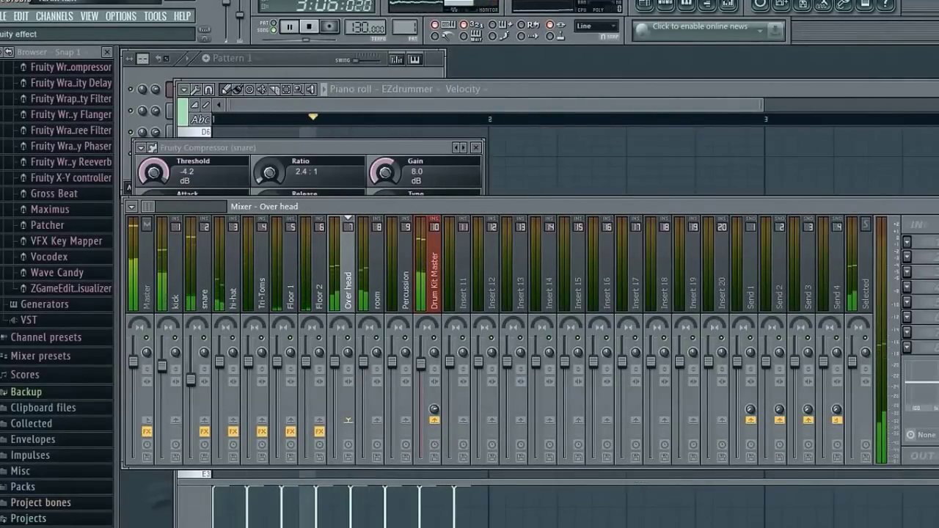
drag(394, 263, 431, 265)
drag(360, 262, 394, 246)
drag(200, 262, 174, 301)
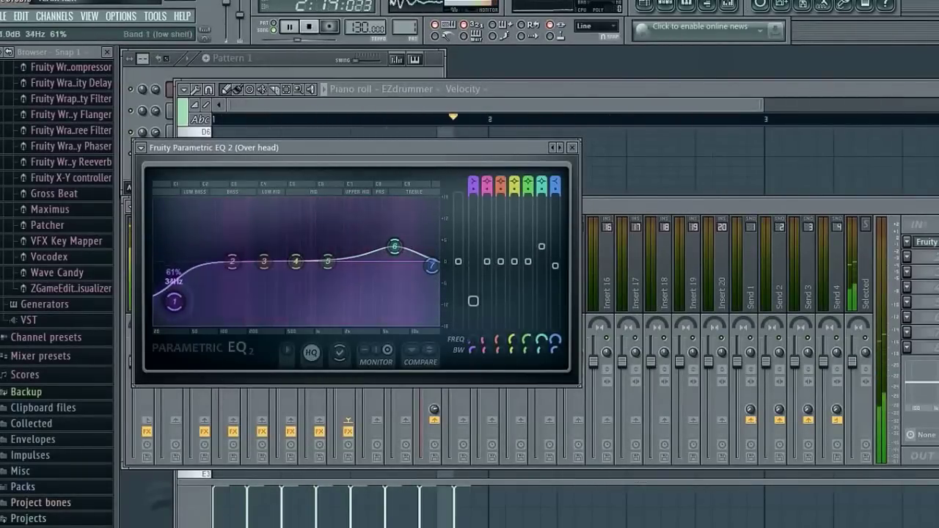
click(573, 147)
- Insert Fruity Reeverb 2 on the room track, increase its room size and adjust the wet level
click(384, 306)
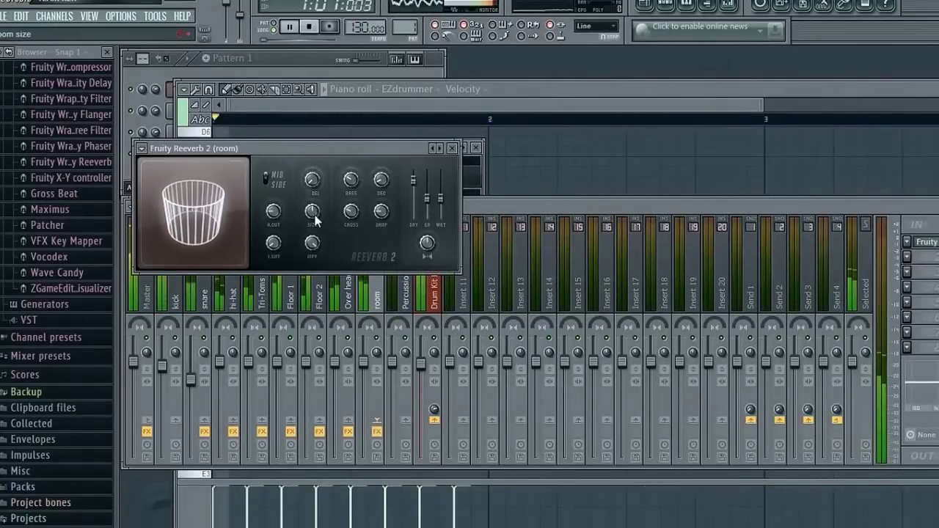
drag(314, 218, 315, 195)
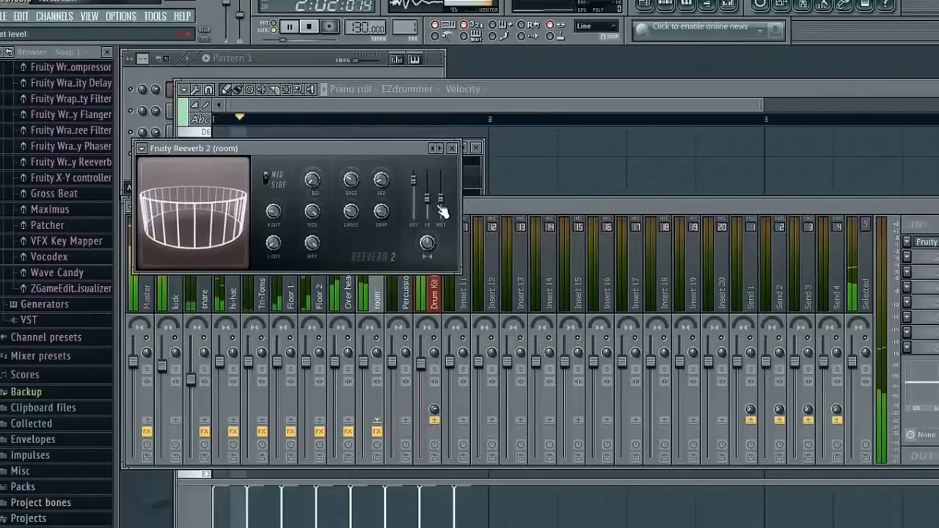
drag(441, 207, 442, 207)
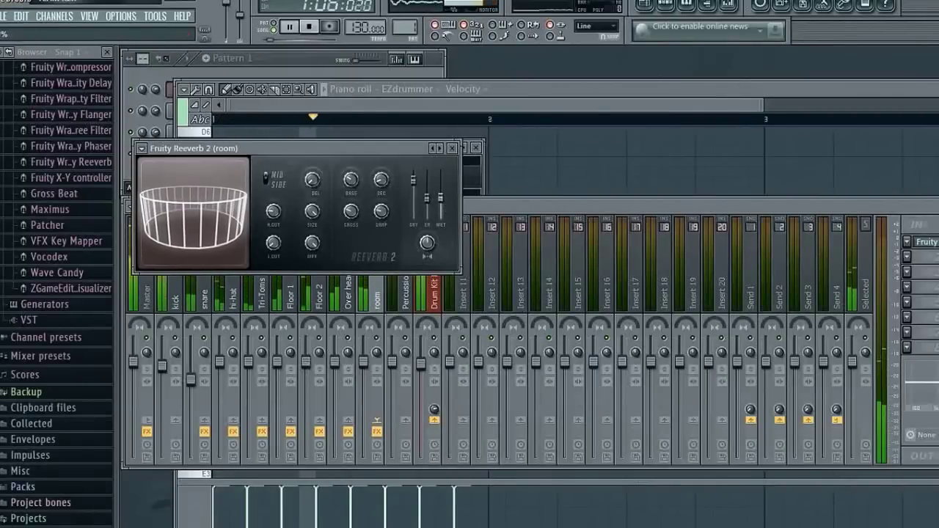
click(462, 156)
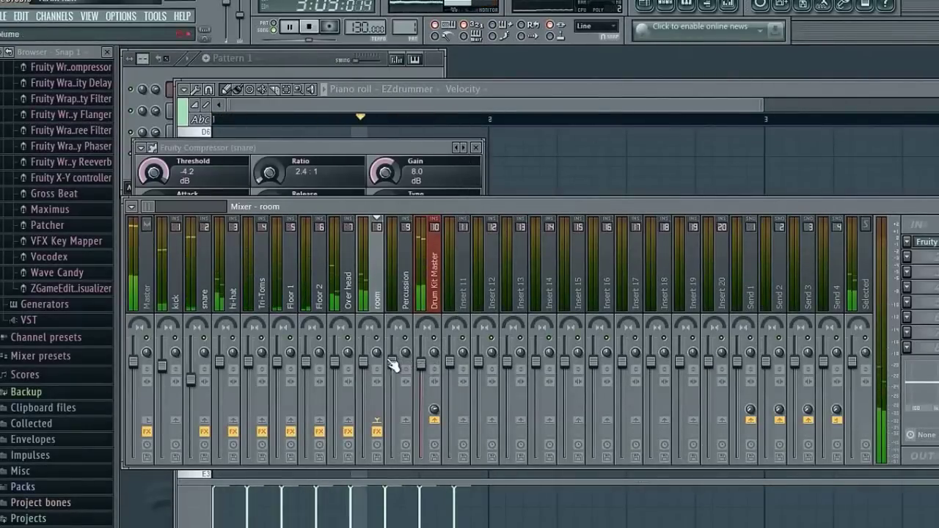
- Insert Maximus on the kick track and lower the kick fader to about the snare fader's level
click(176, 297)
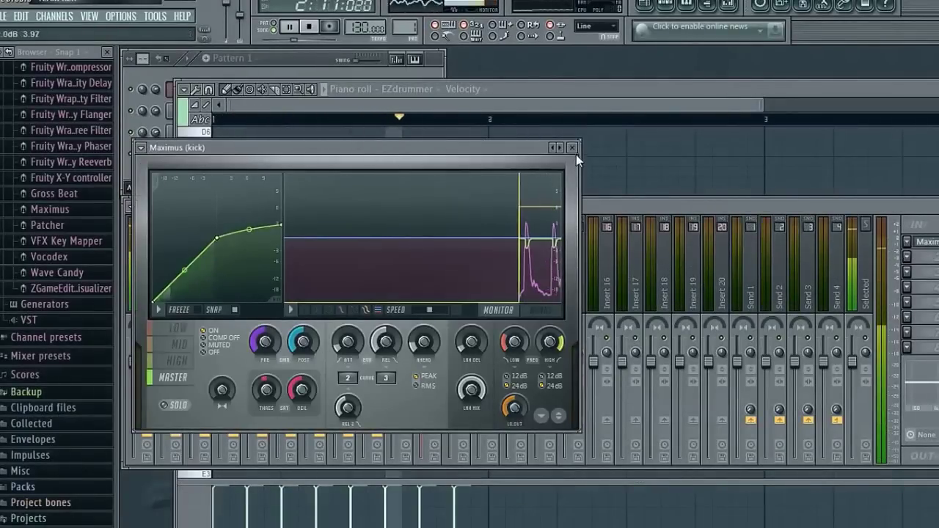
click(571, 149)
drag(163, 365, 162, 380)
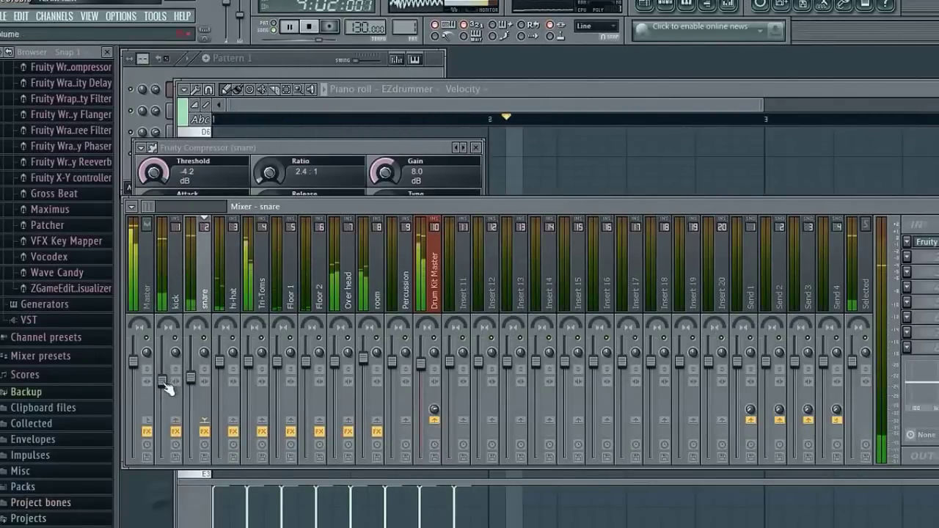
- Add a Fruity Compressor to Drum Kit Master with -4.5 dB threshold, 2.0:1 ratio, 0.0 ms attack and 2.8 dB gain, and slightly lower the room fader
click(436, 285)
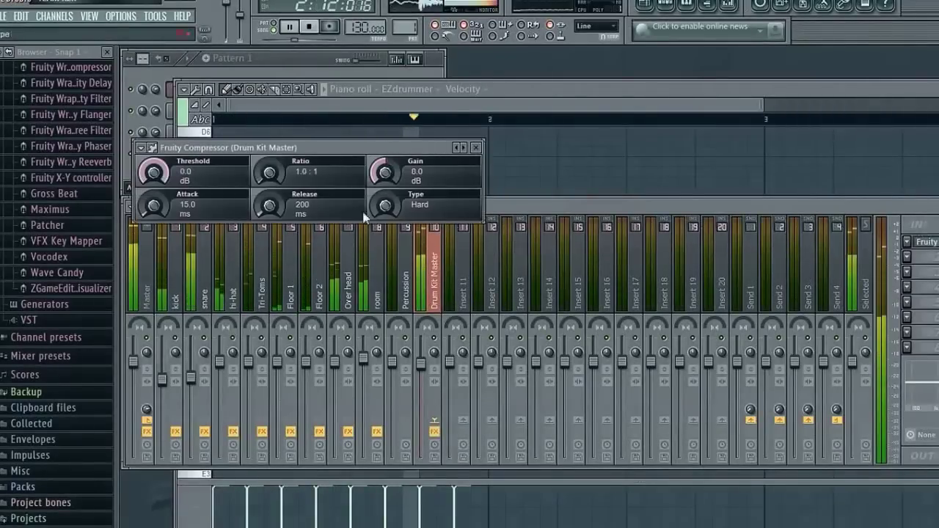
drag(155, 172, 155, 185)
drag(273, 173, 272, 168)
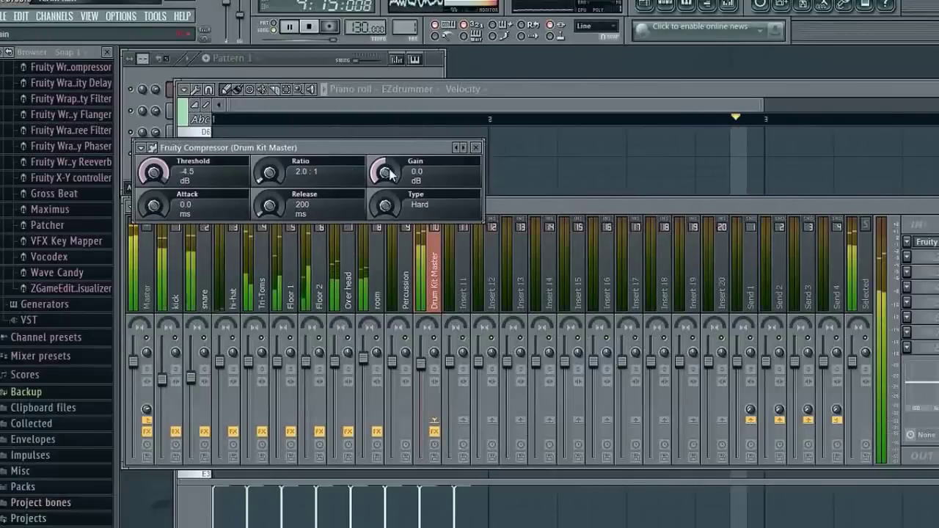
drag(389, 174, 389, 160)
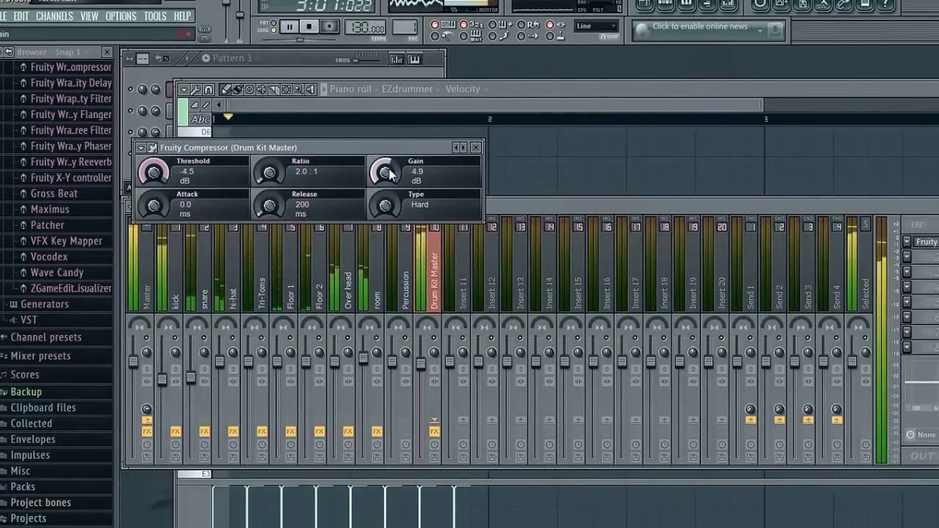
drag(389, 169, 389, 171)
click(367, 359)
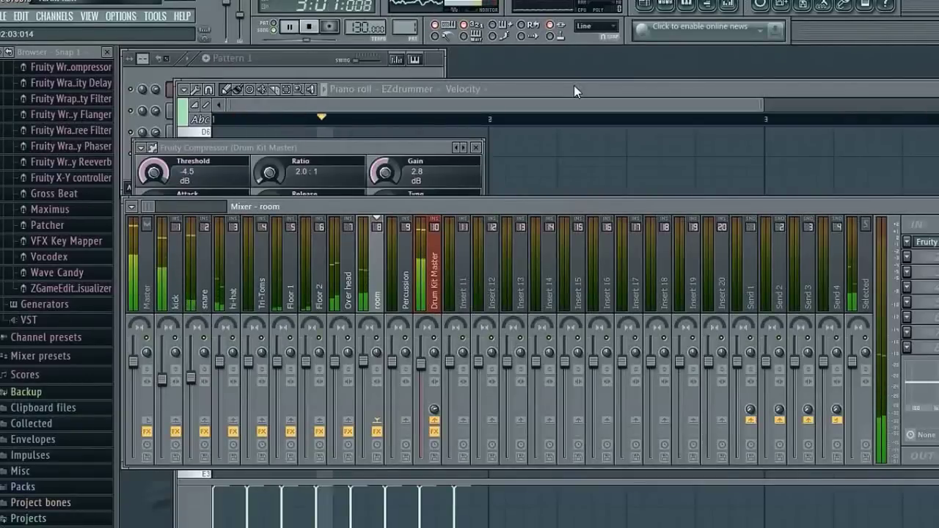
- Open EZdrummer's internal mixer and place its window beside the FL Studio mixer tracks to compare the channel routing
click(665, 5)
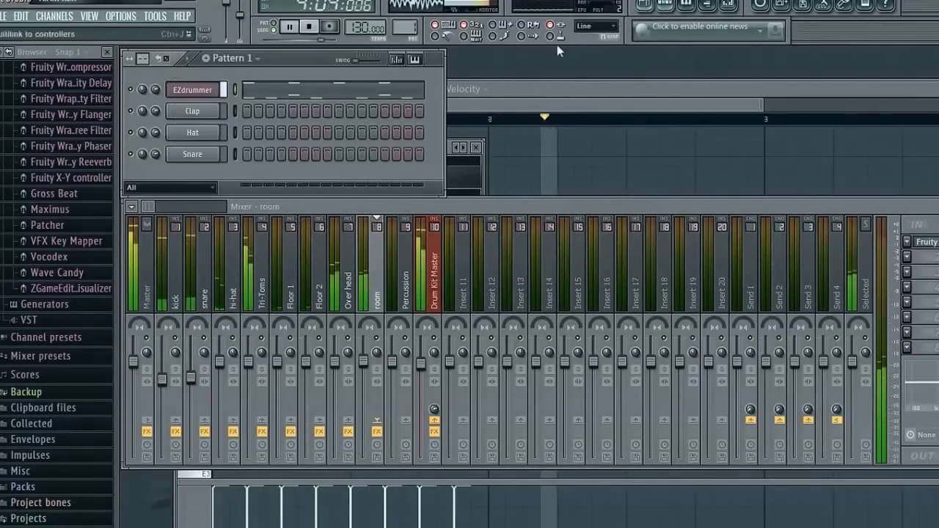
click(193, 89)
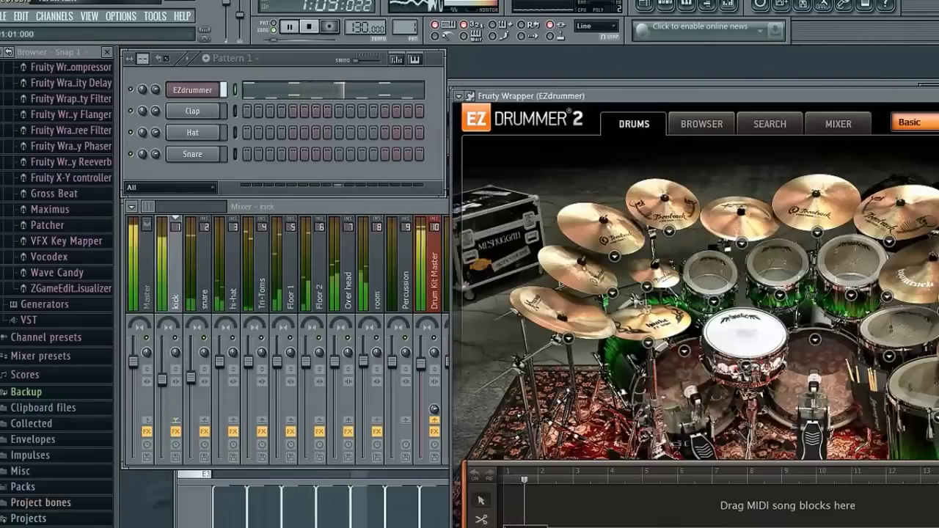
drag(602, 98, 532, 103)
click(766, 124)
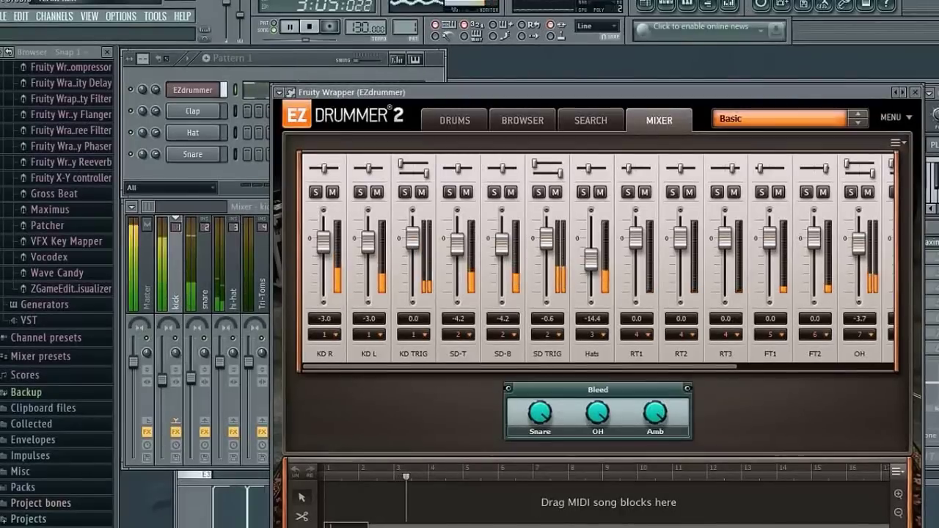
drag(639, 94, 774, 95)
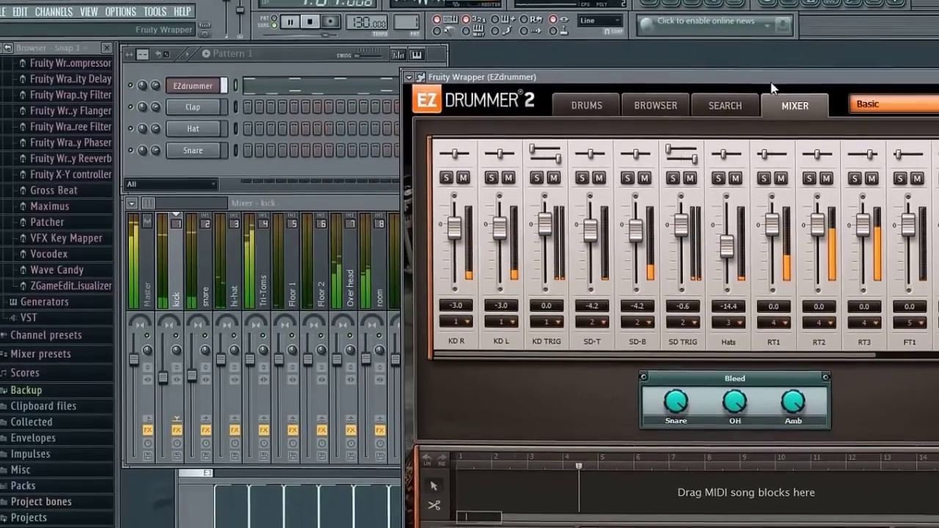